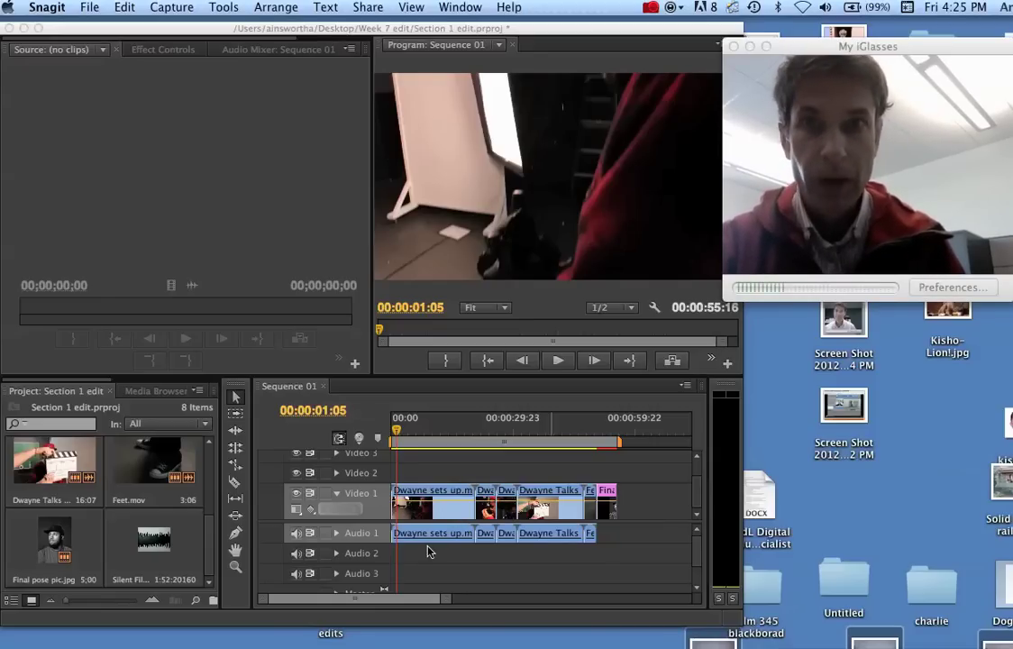
Step: Load the Silent Film Speaks MP3 in the Source monitor and drop its audio onto Audio 2 at sequence start
{"action": "left_click", "coordinate": [192, 333]}
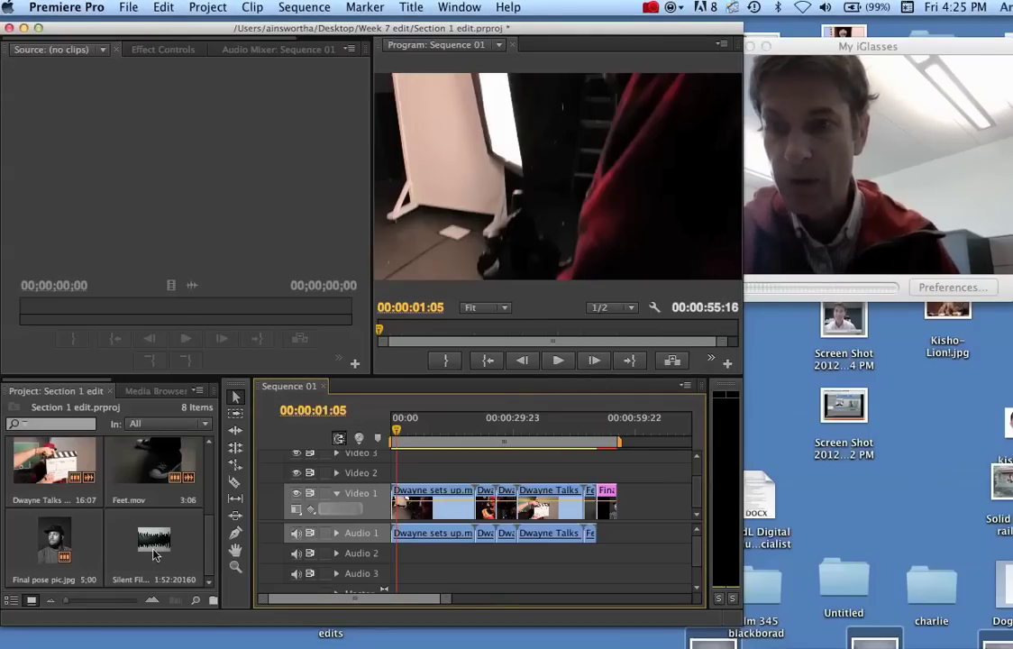
{"action": "mouse_move", "coordinate": [153, 539]}
{"action": "left_mouse_down"}
{"action": "mouse_move", "coordinate": [193, 180]}
{"action": "mouse_move", "coordinate": [191, 189]}
{"action": "left_mouse_up"}
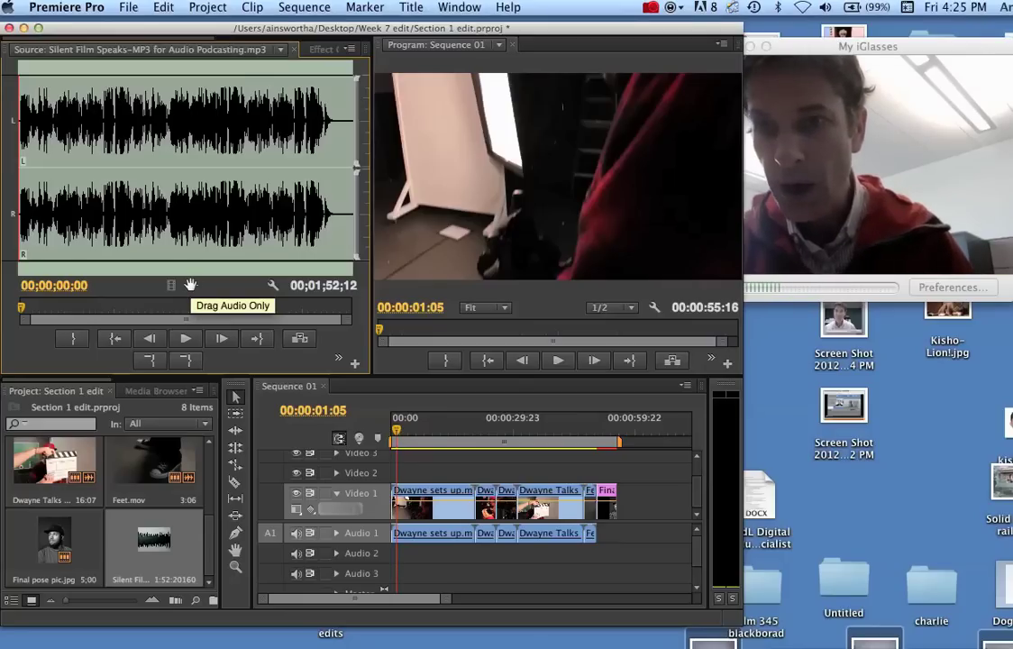
{"action": "mouse_move", "coordinate": [190, 285]}
{"action": "left_mouse_down"}
{"action": "mouse_move", "coordinate": [367, 396]}
{"action": "mouse_move", "coordinate": [400, 559]}
{"action": "left_mouse_up"}
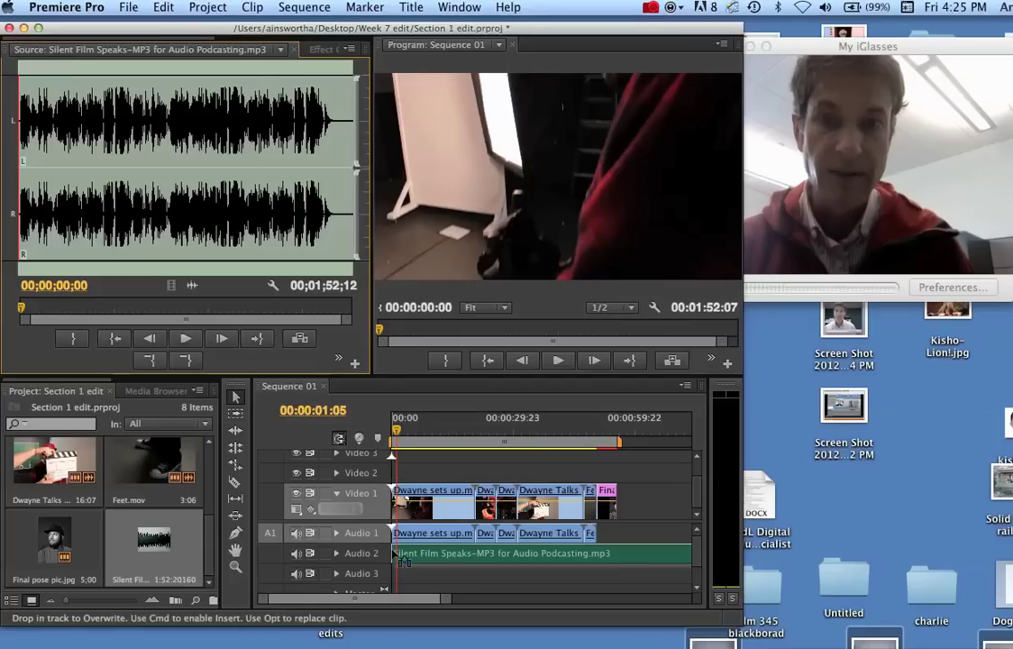
{"action": "left_click_drag", "start_coordinate": [395, 554], "coordinate": [396, 552]}
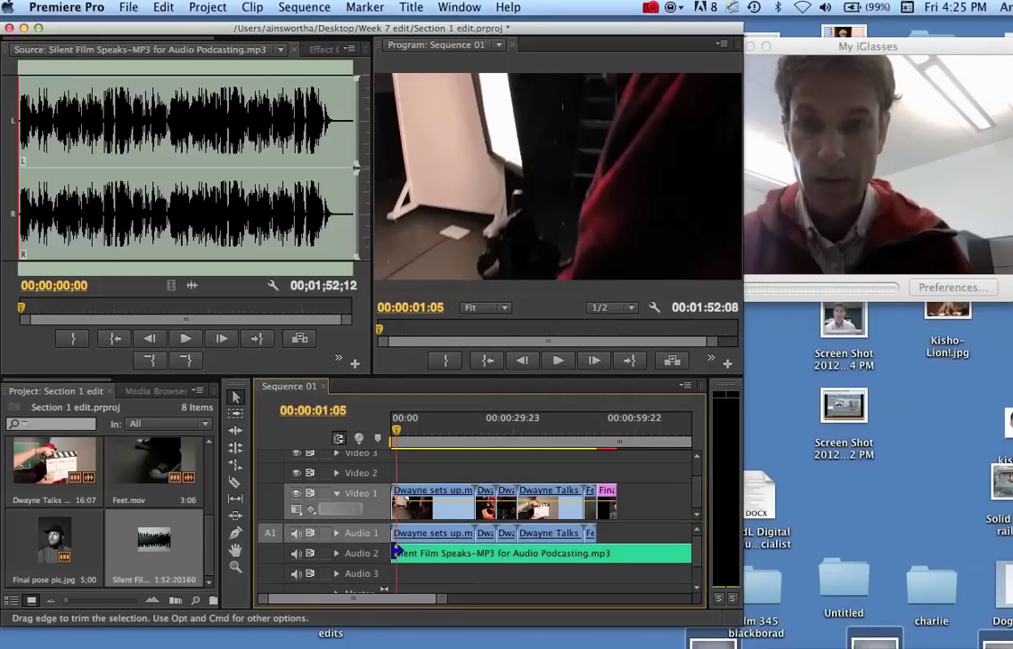
Step: Split the Audio 2 music with the Razor where the video ends, at 00:00:56:03
{"action": "key", "text": "space"}
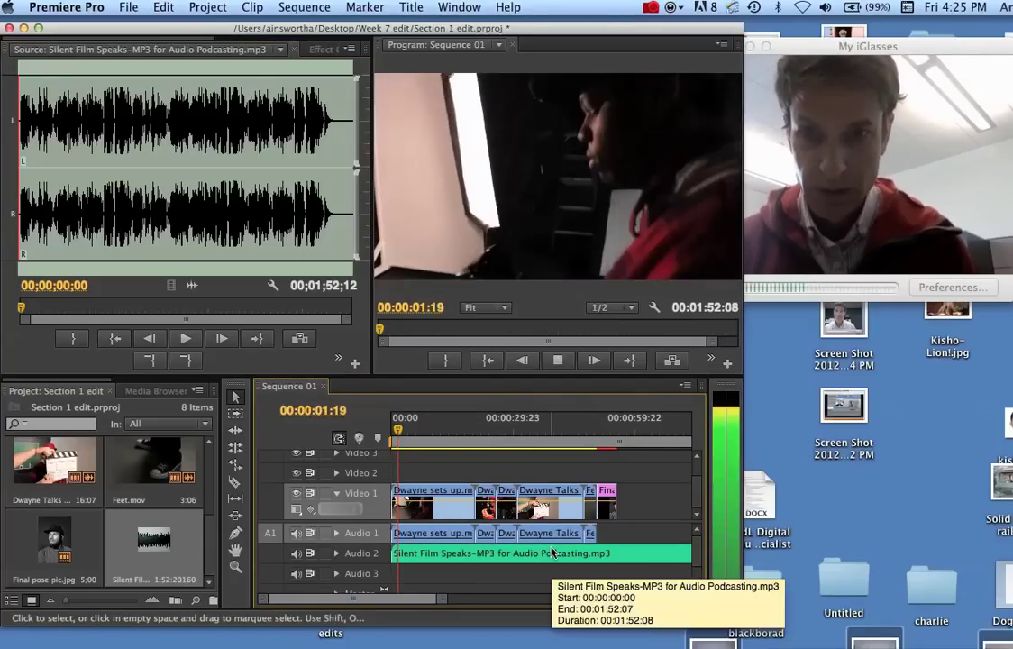
{"action": "mouse_move", "coordinate": [463, 439]}
{"action": "left_mouse_down"}
{"action": "mouse_move", "coordinate": [643, 461]}
{"action": "mouse_move", "coordinate": [618, 461]}
{"action": "left_mouse_up"}
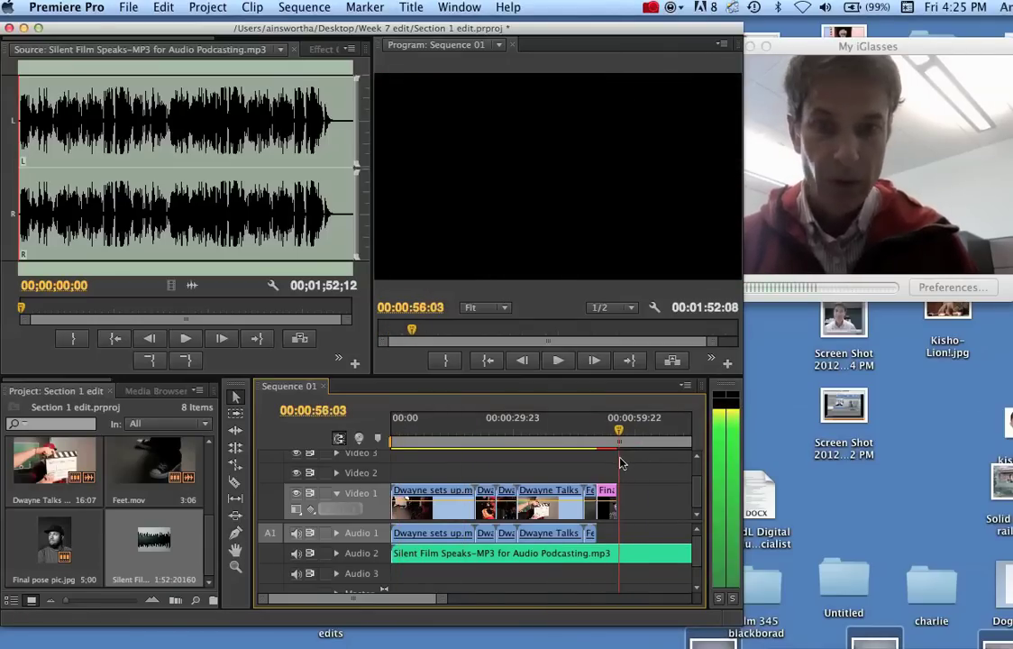
{"action": "left_click", "coordinate": [236, 483]}
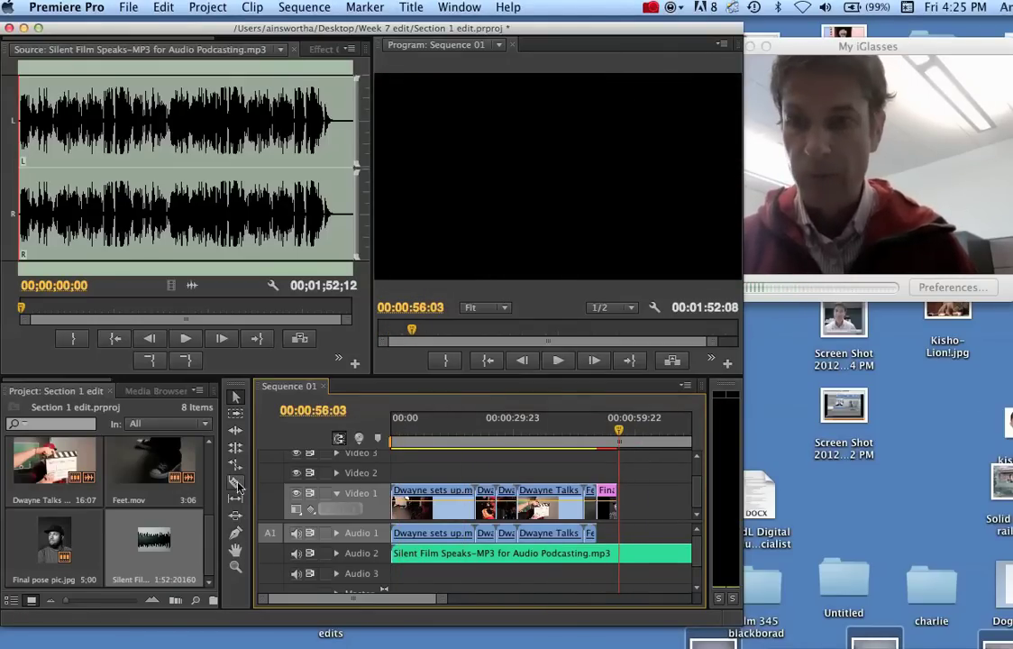
{"action": "left_click", "coordinate": [621, 553]}
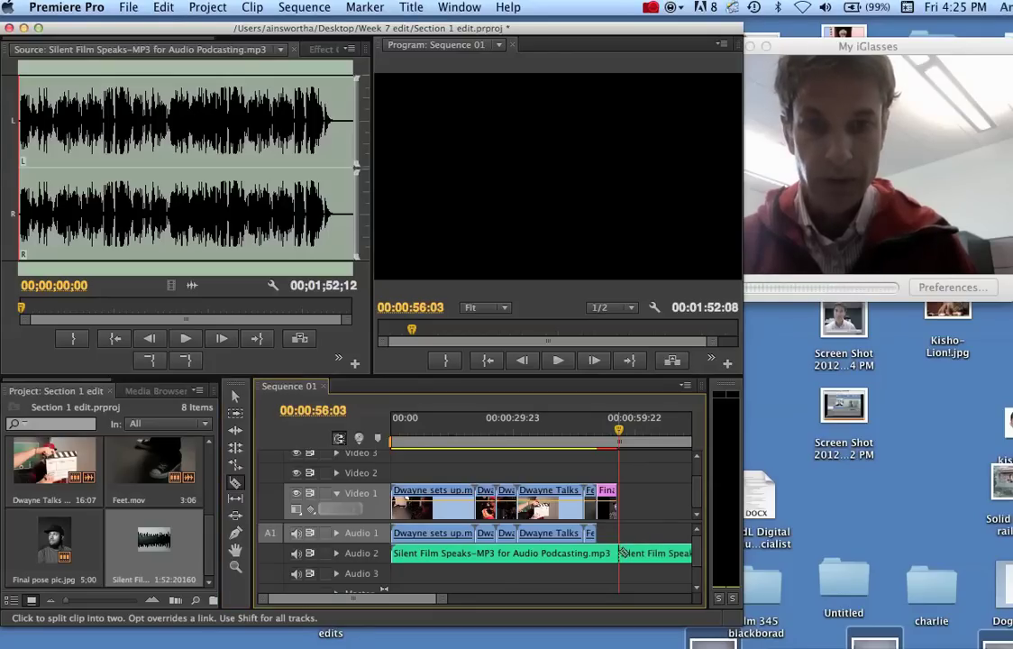
Step: Select the music tail past the split and delete it
{"action": "key", "text": "a"}
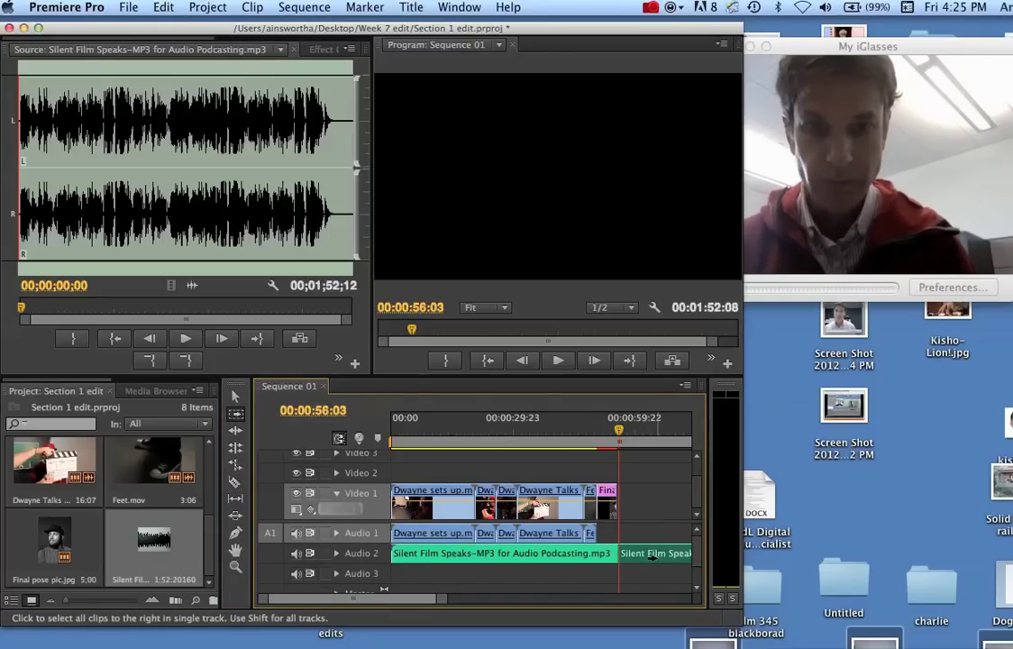
{"action": "left_click", "coordinate": [653, 555]}
{"action": "key", "text": "Delete"}
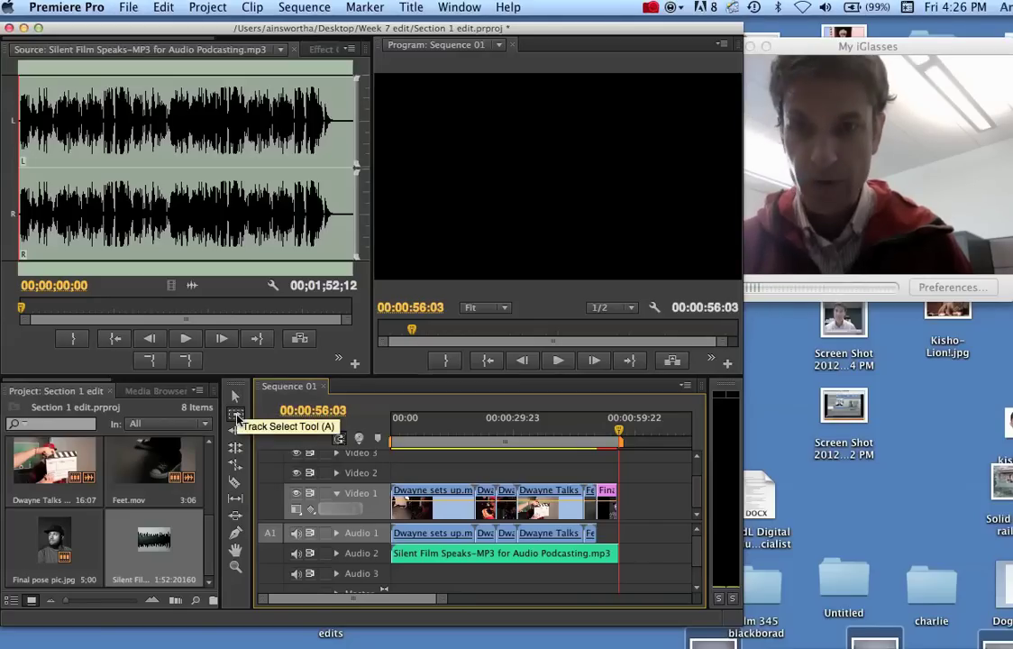
{"action": "left_click", "coordinate": [236, 415]}
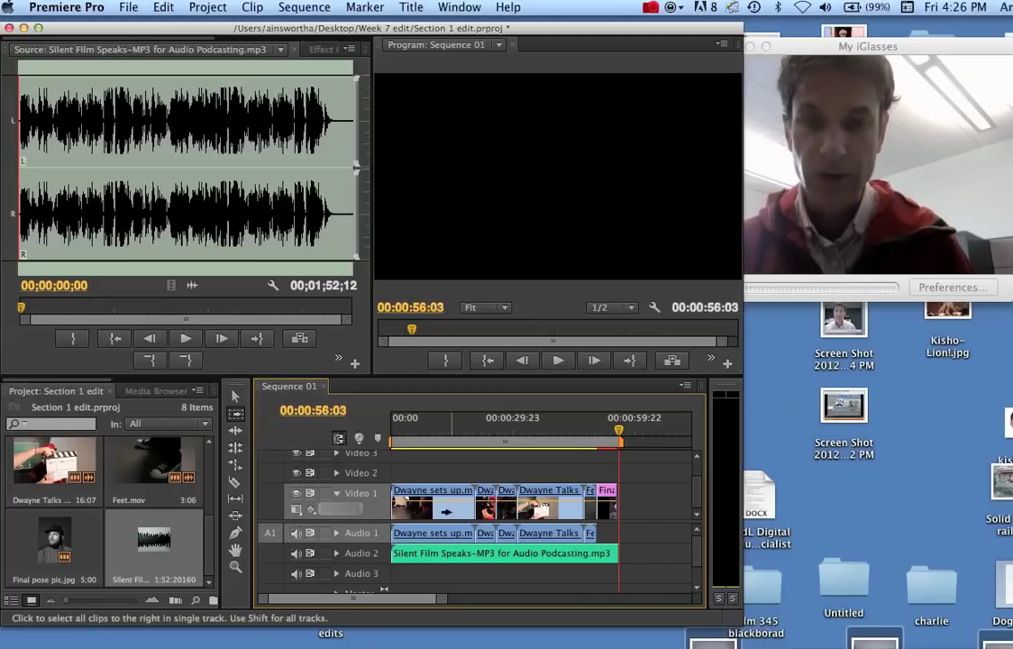
Step: Expand Audio 2 and adjust the music's overall volume rubber band
{"action": "left_click", "coordinate": [337, 553]}
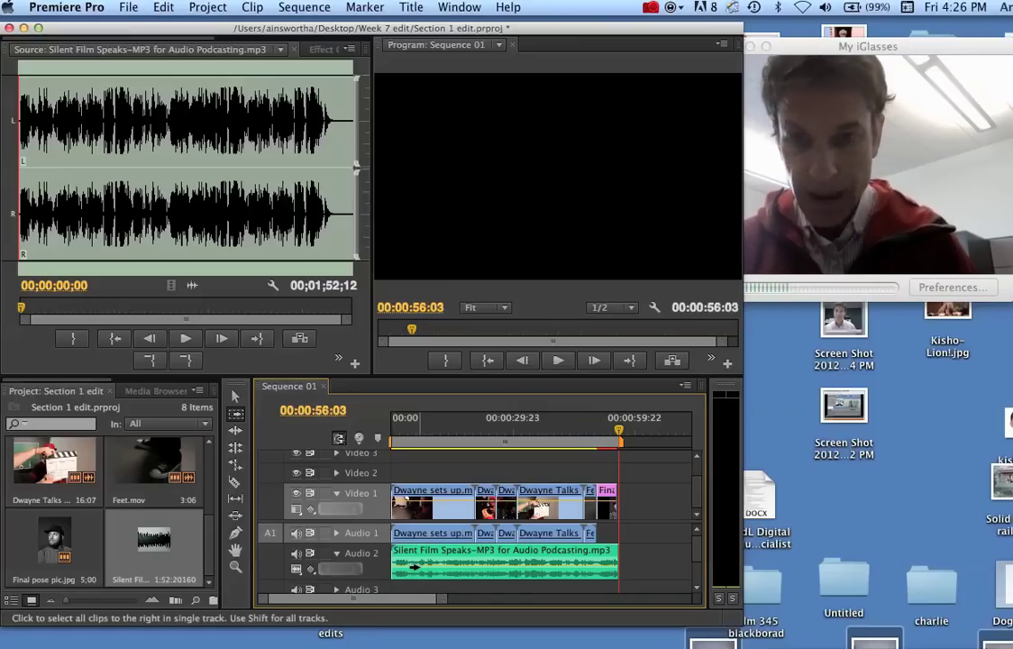
{"action": "left_click", "coordinate": [236, 398]}
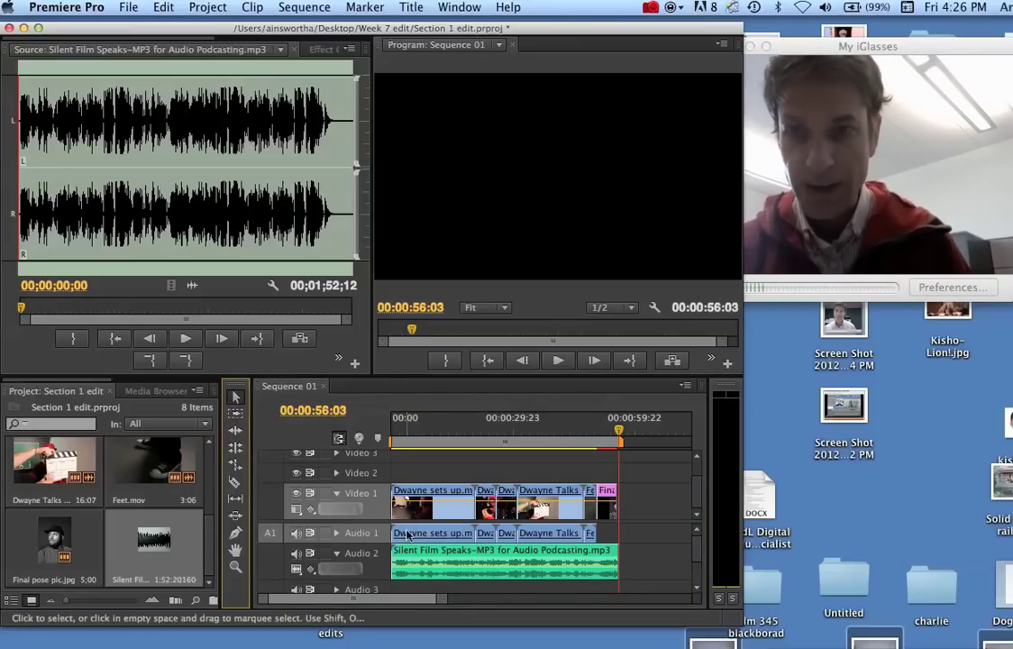
{"action": "left_click_drag", "start_coordinate": [444, 572], "coordinate": [446, 569]}
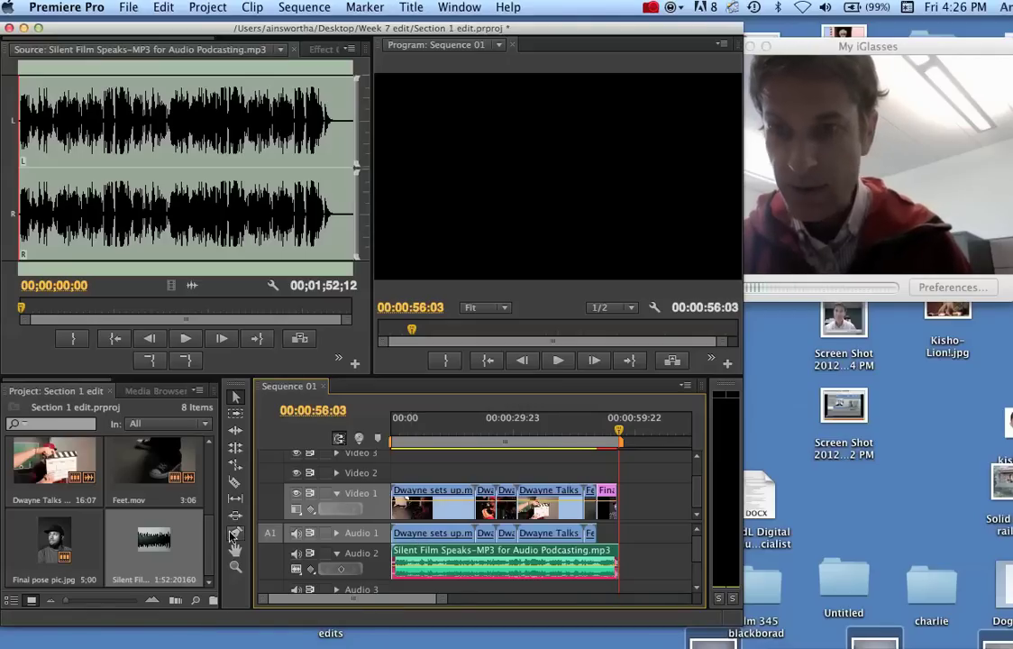
Step: Add Pen-tool volume keyframes near the music's start and end, pulling the opening down to silence
{"action": "left_click", "coordinate": [235, 535]}
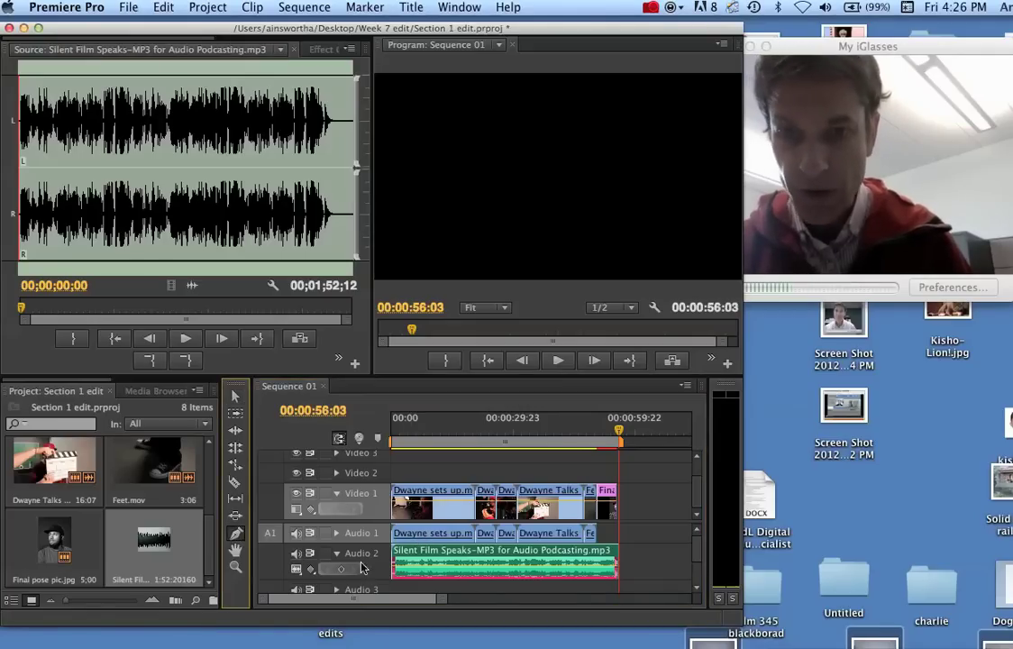
{"action": "left_click", "coordinate": [433, 569]}
{"action": "left_click_drag", "start_coordinate": [394, 571], "coordinate": [394, 573]}
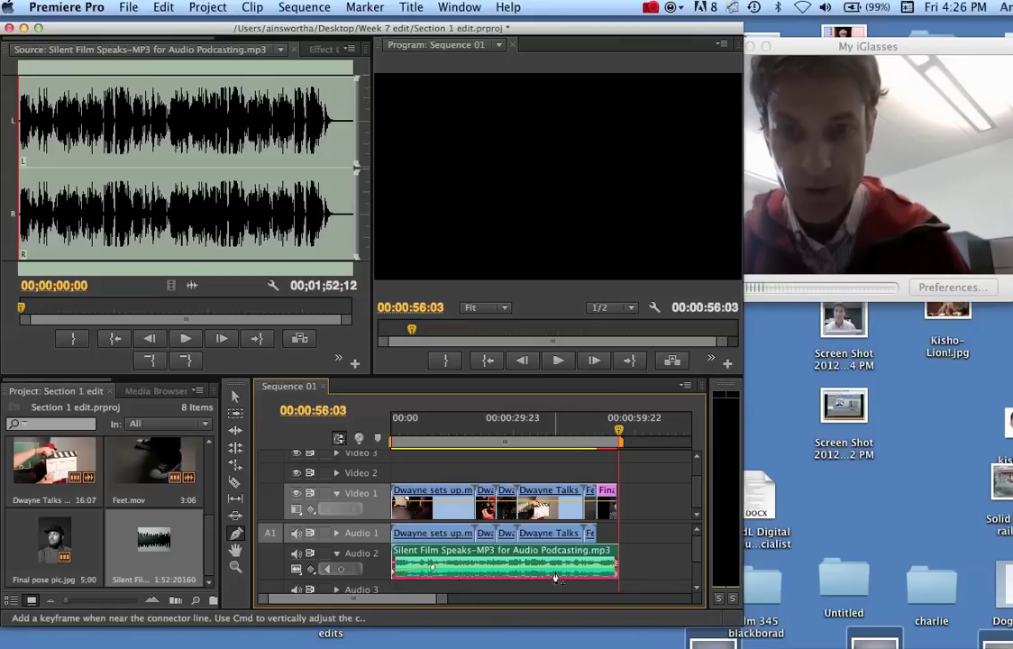
{"action": "left_click", "coordinate": [595, 568]}
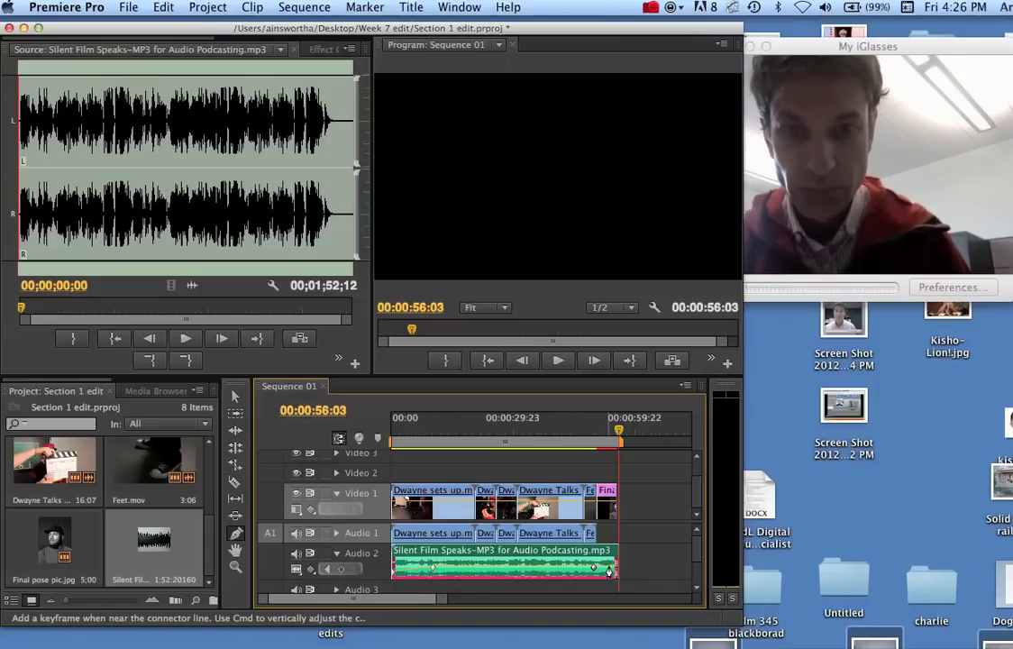
Step: Roll the Audio 2 music's end out about four seconds past the video
{"action": "left_click", "coordinate": [235, 448]}
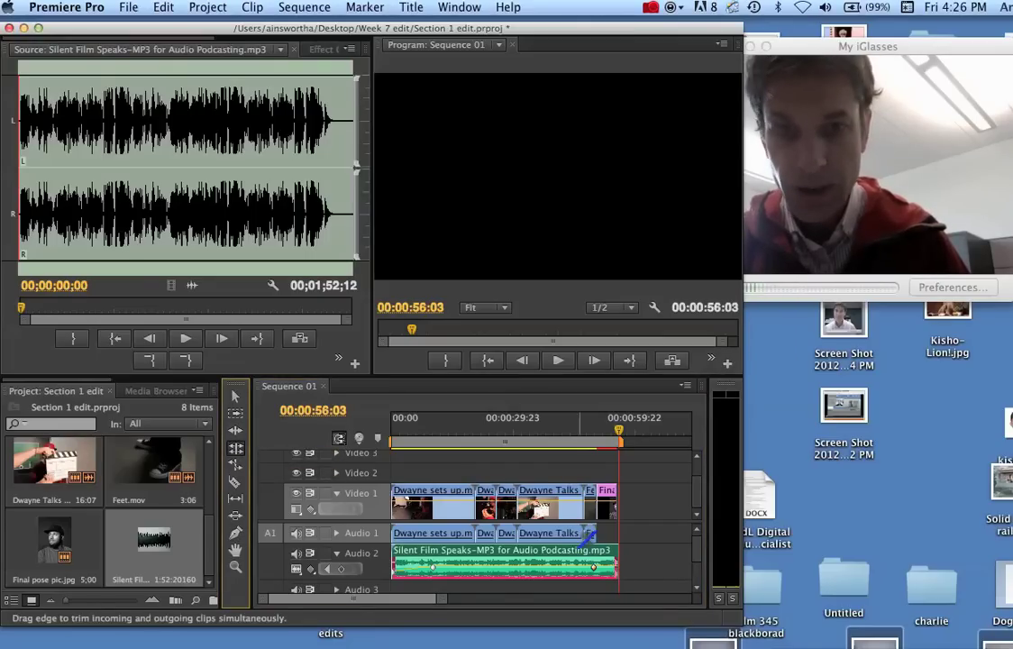
{"action": "left_click_drag", "start_coordinate": [624, 563], "coordinate": [637, 563]}
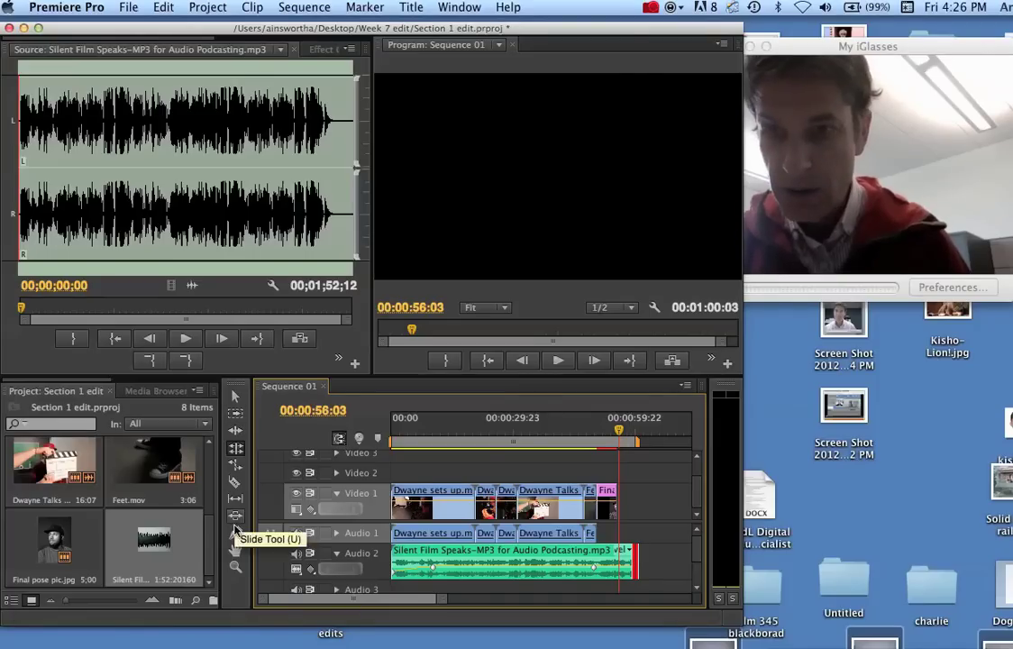
{"action": "left_click", "coordinate": [235, 533]}
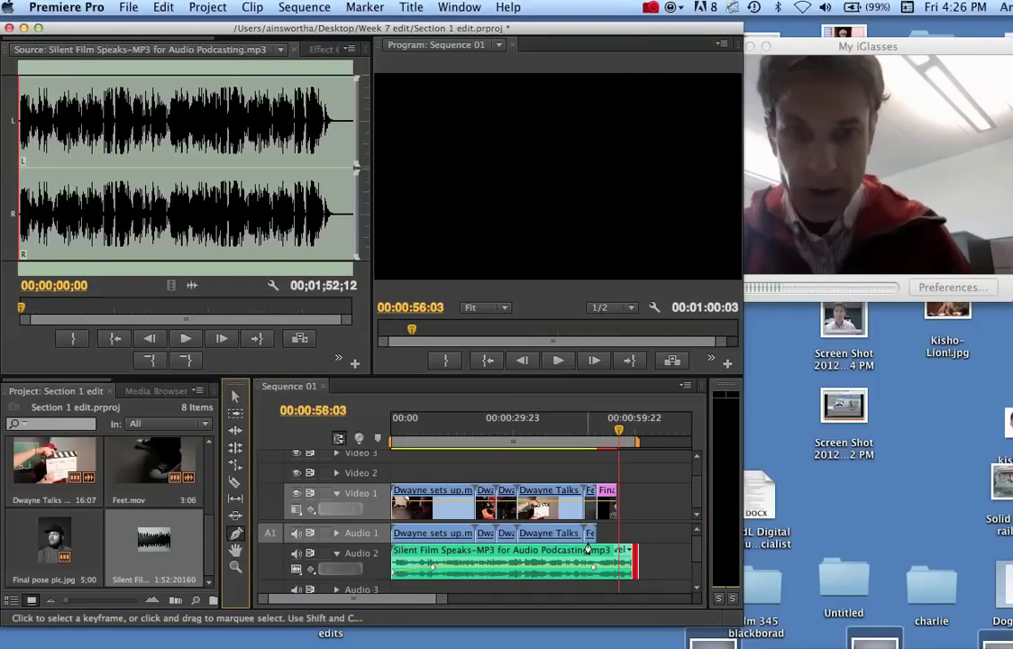
{"action": "left_click", "coordinate": [632, 570]}
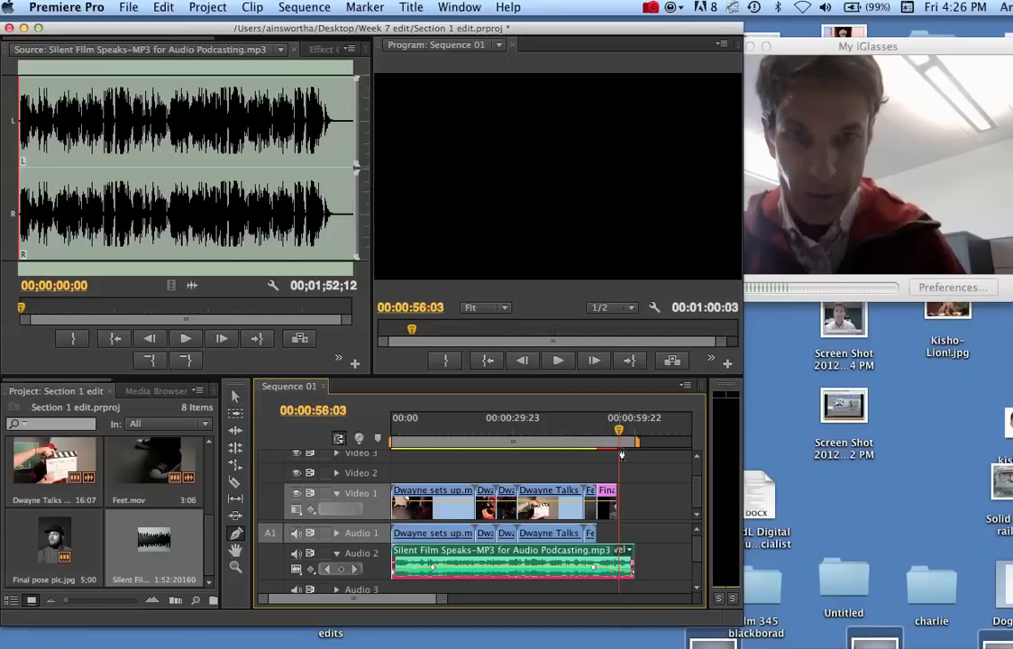
Step: Play Sequence 01 from the beginning to hear the keyframed music
{"action": "left_click_drag", "start_coordinate": [621, 431], "coordinate": [393, 431]}
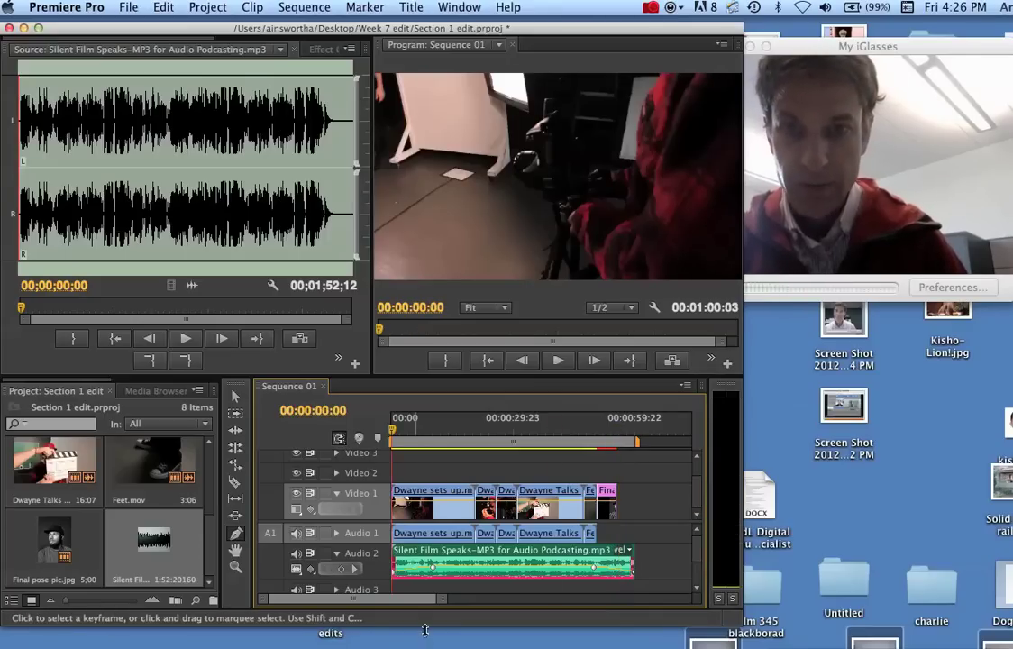
{"action": "key", "text": "space"}
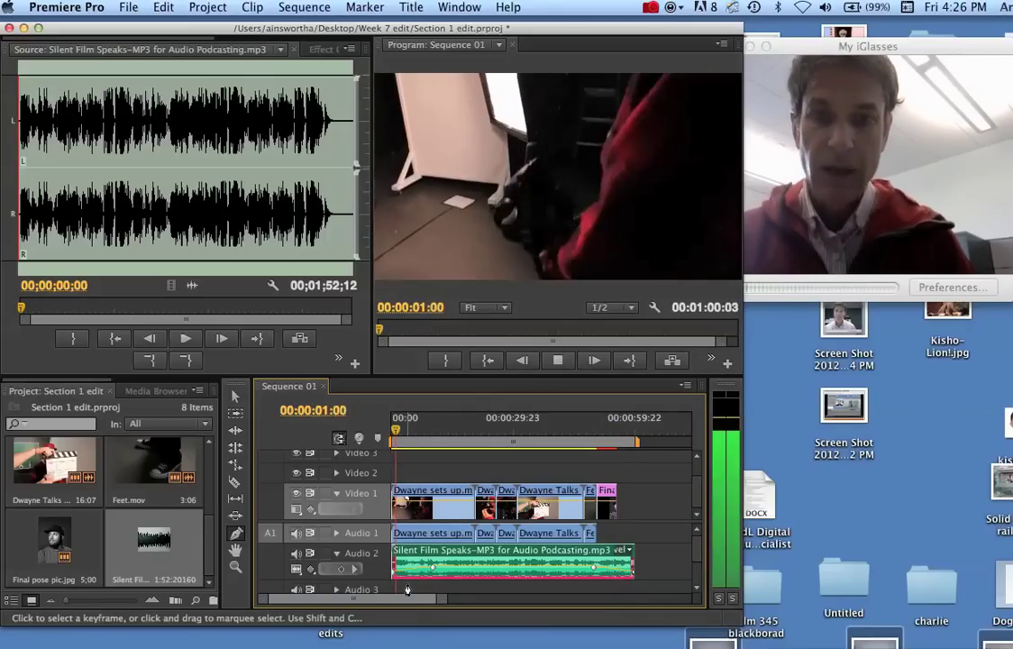
{"action": "key", "text": "space"}
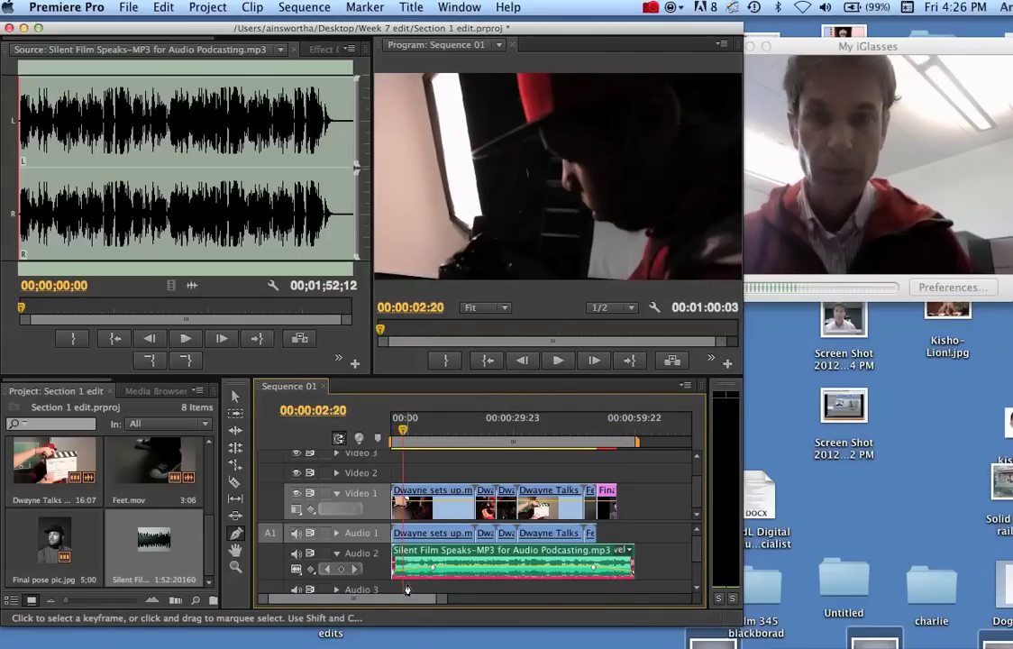
Step: Return the playhead to the start and open the File menu's Export options
{"action": "left_click_drag", "start_coordinate": [396, 433], "coordinate": [374, 436]}
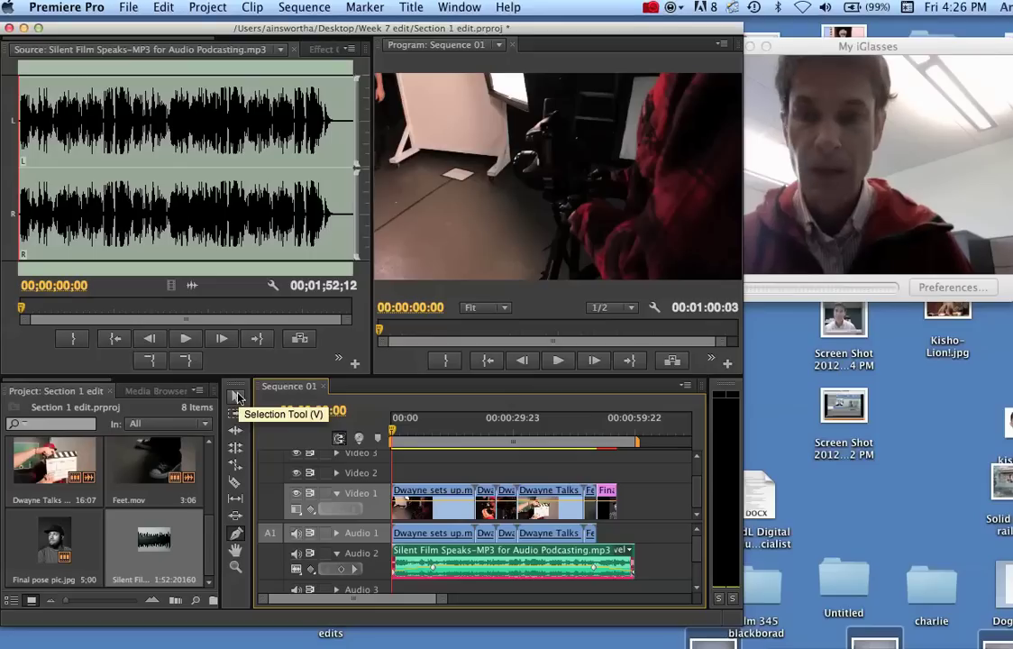
{"action": "left_click", "coordinate": [131, 9]}
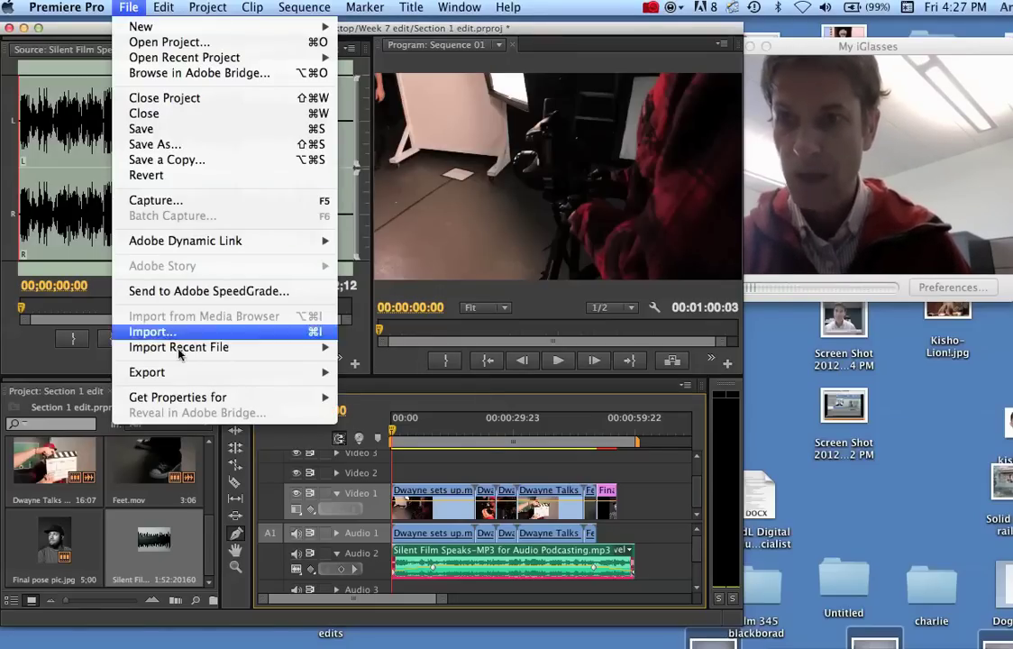
{"action": "mouse_move", "coordinate": [147, 372]}
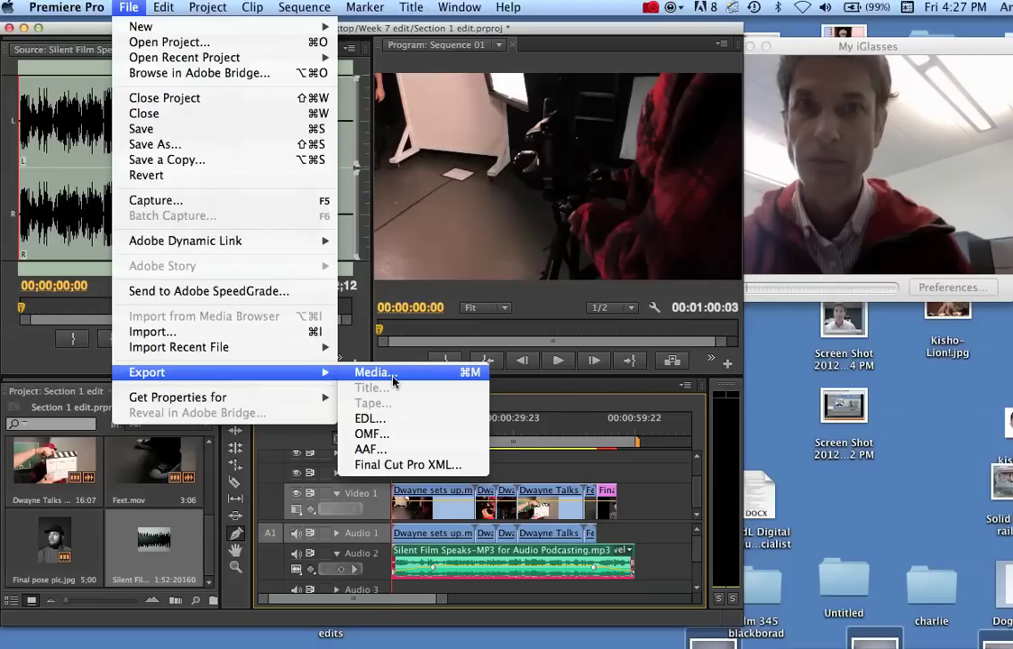
Step: Open Export Media for Sequence 01 and set the format to H.264
{"action": "left_click", "coordinate": [394, 382]}
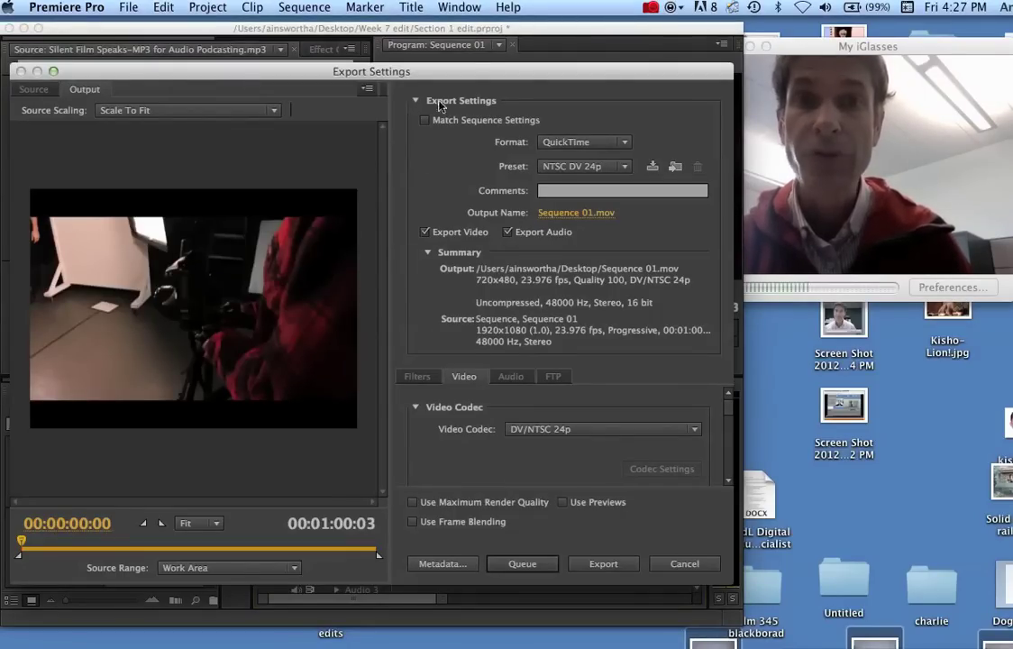
{"action": "left_click", "coordinate": [625, 144]}
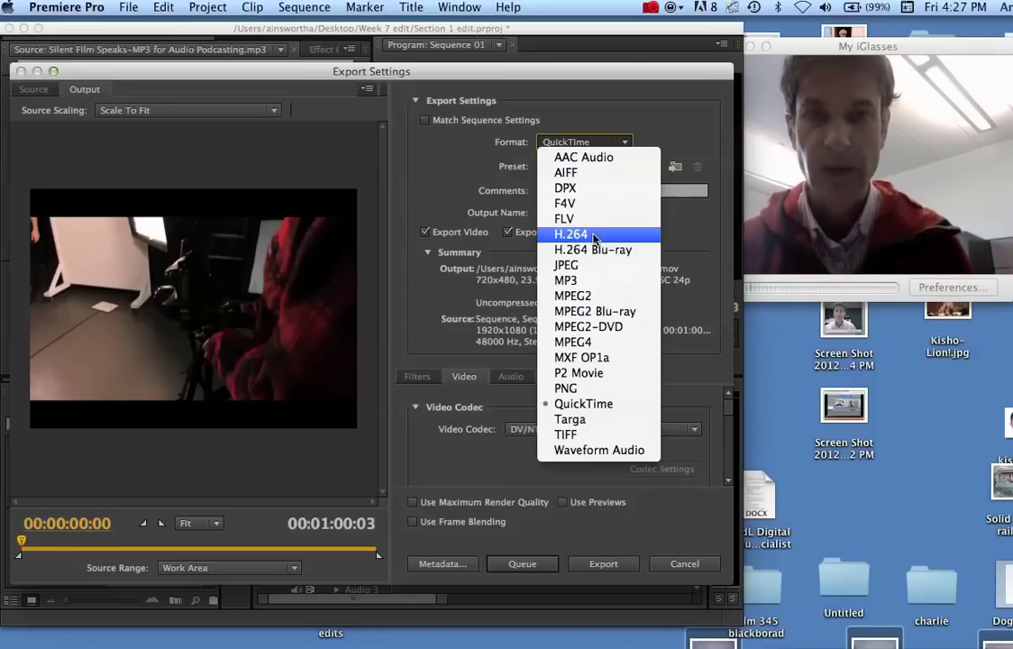
{"action": "key", "text": "Escape"}
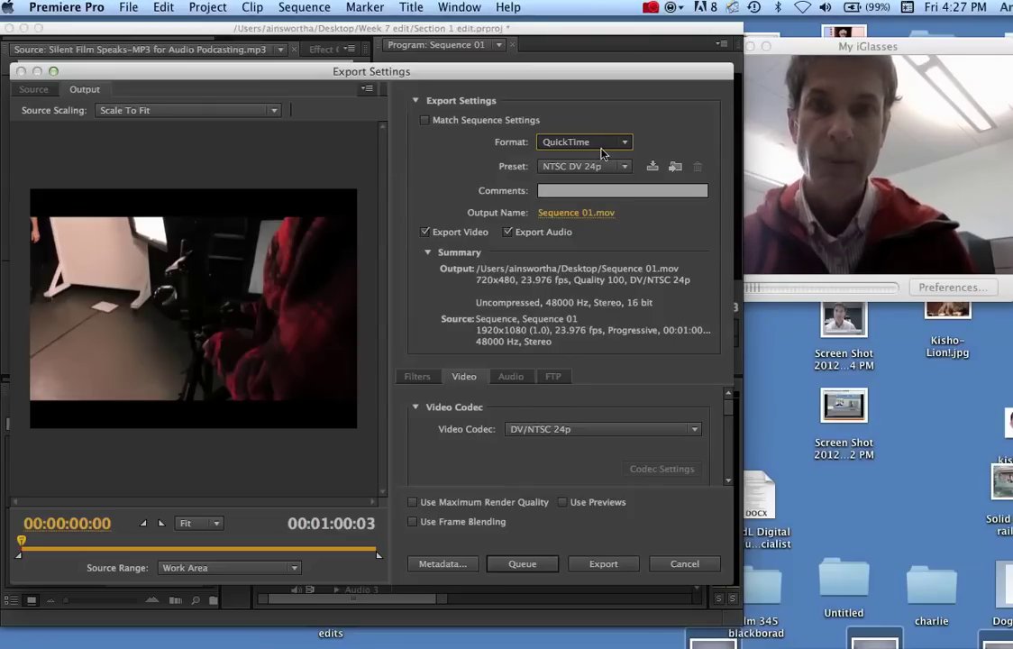
{"action": "left_click", "coordinate": [602, 144]}
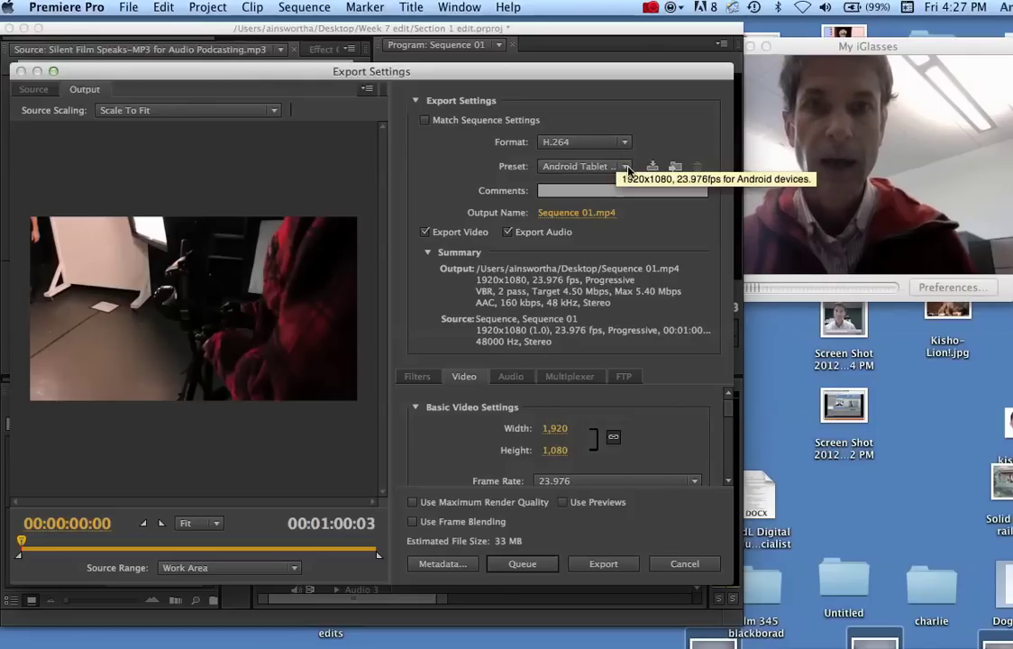
Step: Choose the YouTube HD 1080p 23.976 export preset for 1920x1080 output
{"action": "left_click", "coordinate": [628, 168]}
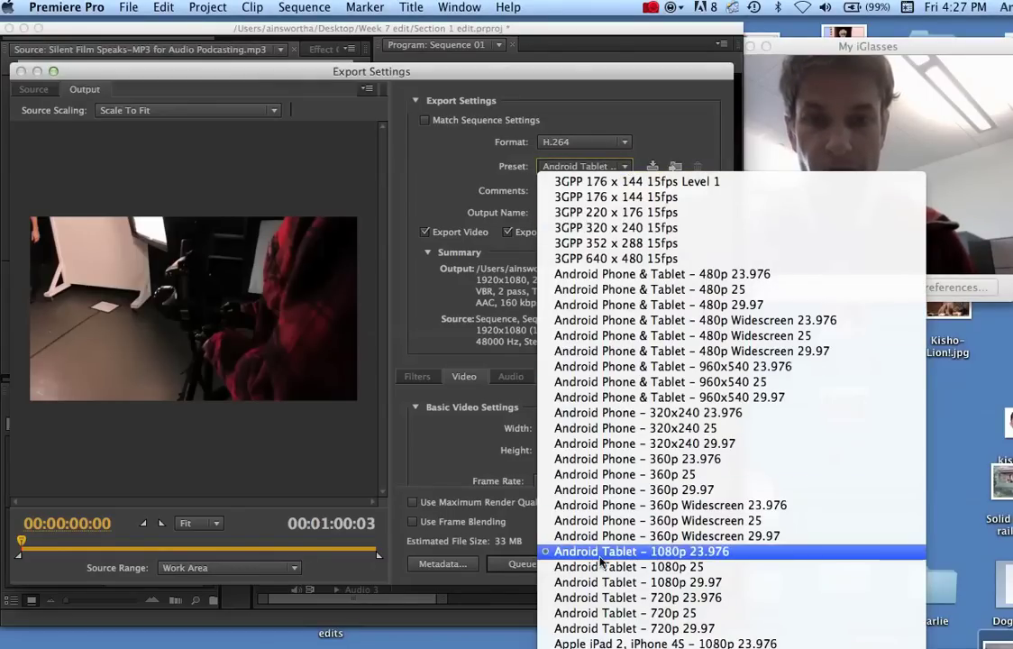
{"action": "scroll", "coordinate": [601, 612], "scroll_direction": "down", "scroll_amount": 3}
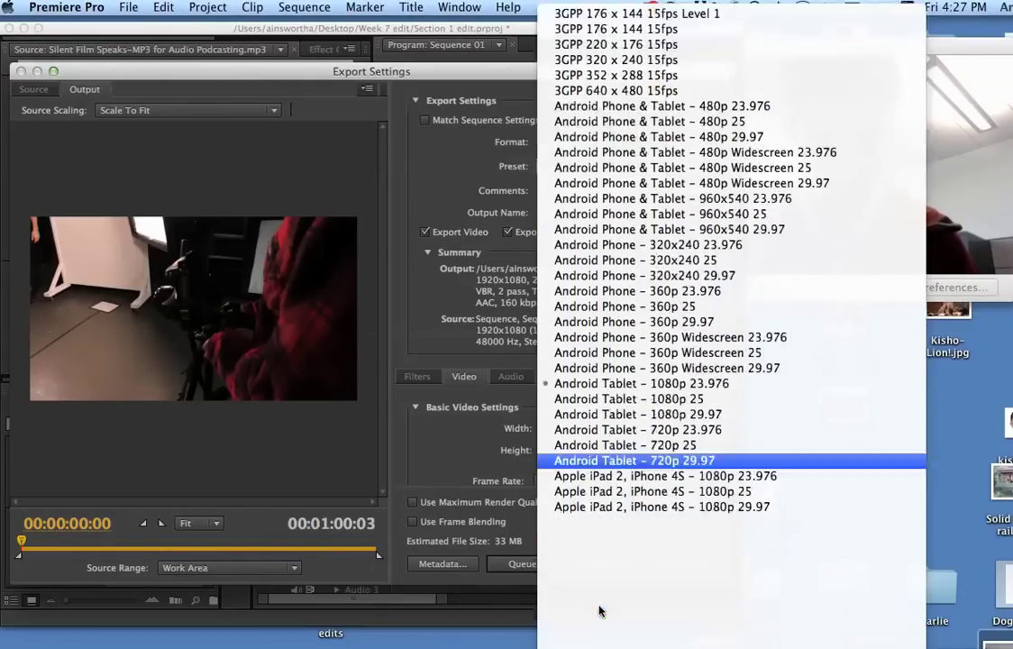
{"action": "scroll", "coordinate": [600, 609], "scroll_direction": "down", "scroll_amount": 10}
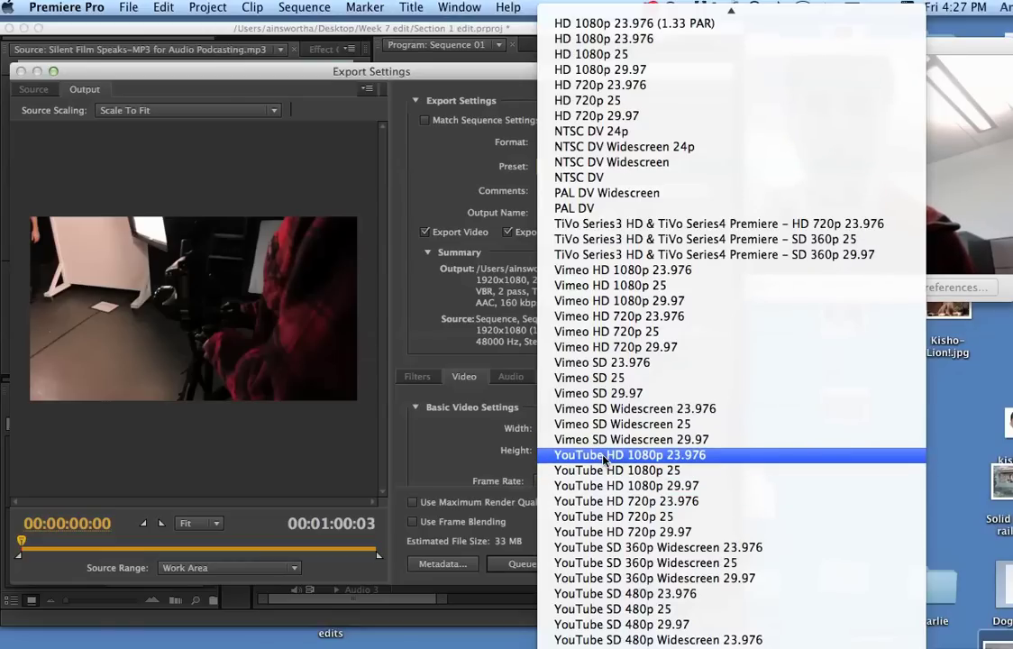
{"action": "left_click", "coordinate": [604, 458]}
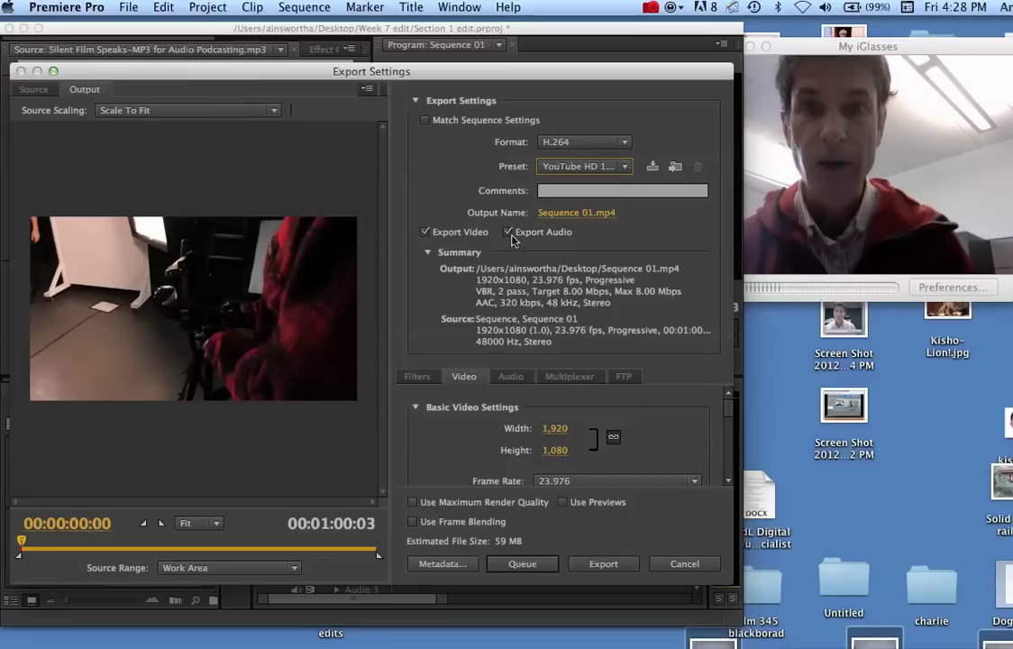
Step: Name the output file 'Your name Ass#2.mp4' and save it to the Desktop
{"action": "left_click", "coordinate": [569, 216]}
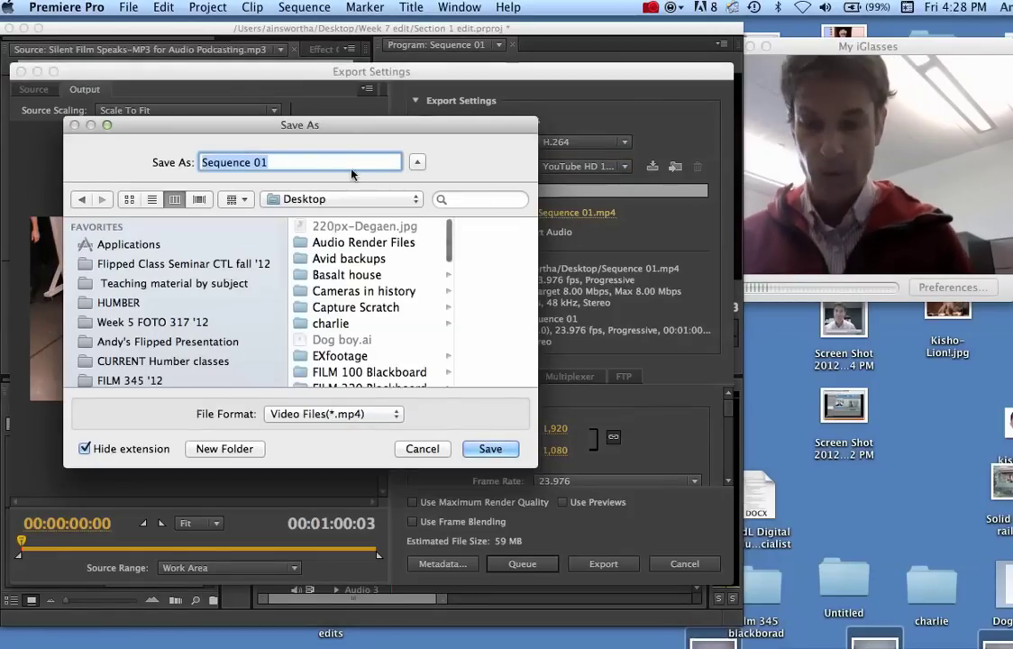
{"action": "type", "text": "Y"}
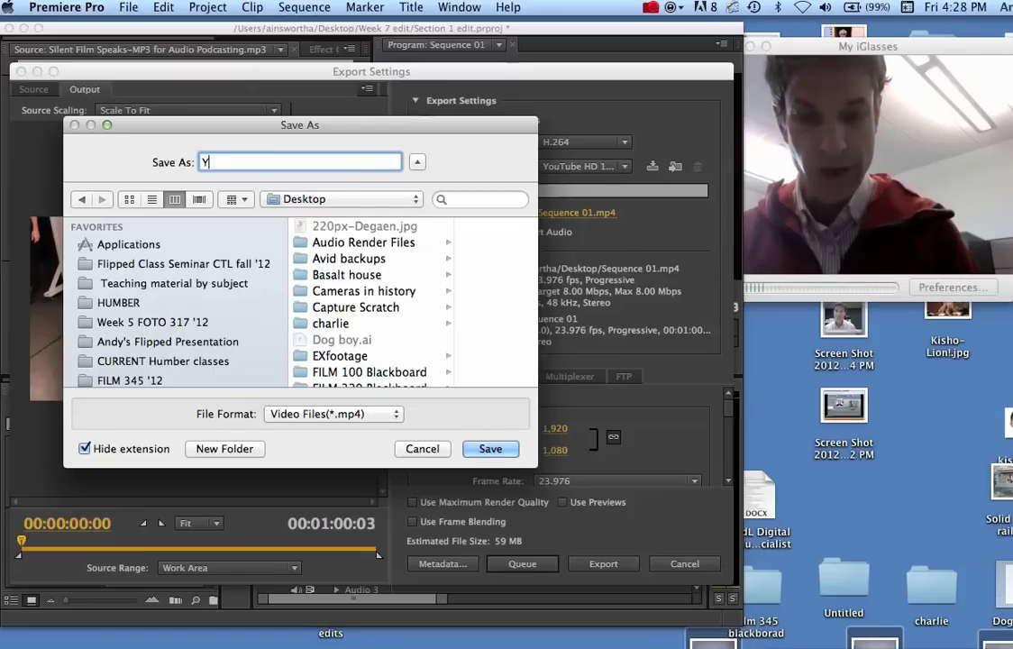
{"action": "type", "text": "our name"}
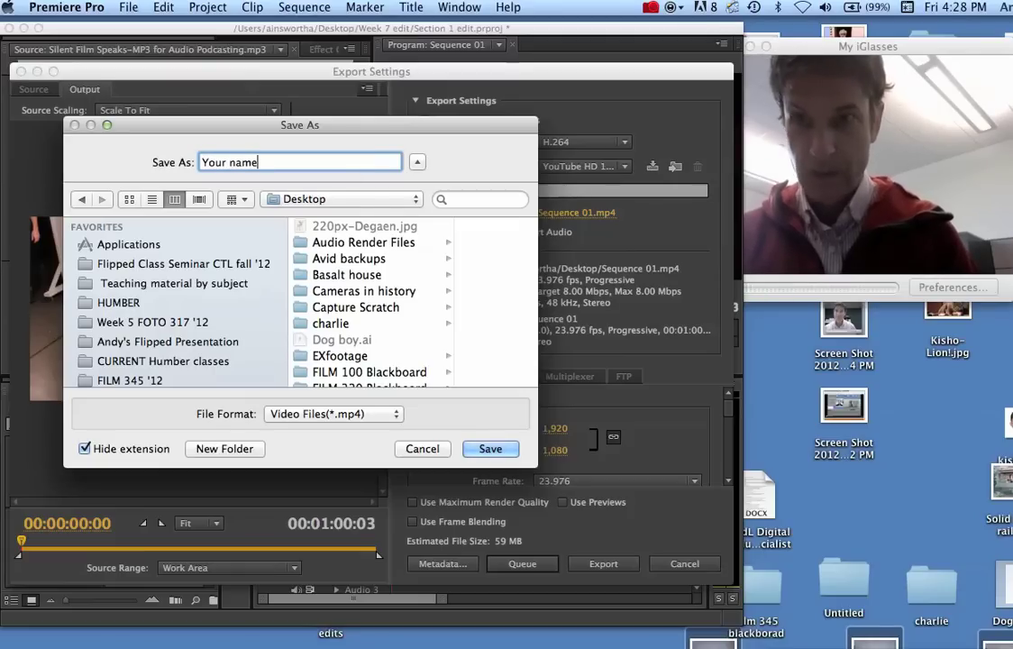
{"action": "type", "text": " Ass"}
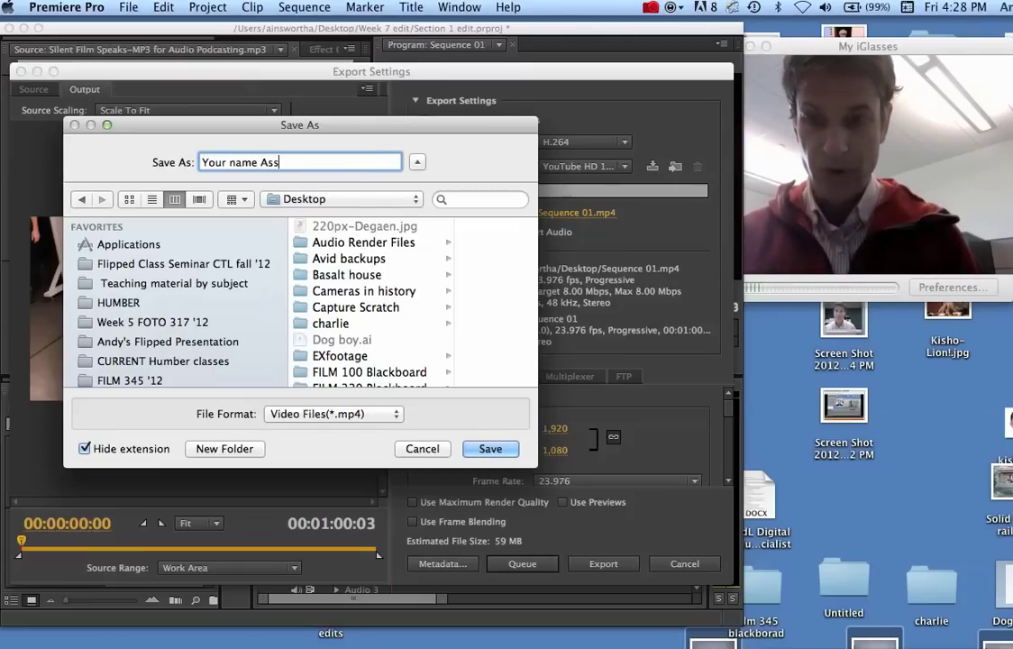
{"action": "type", "text": "#2"}
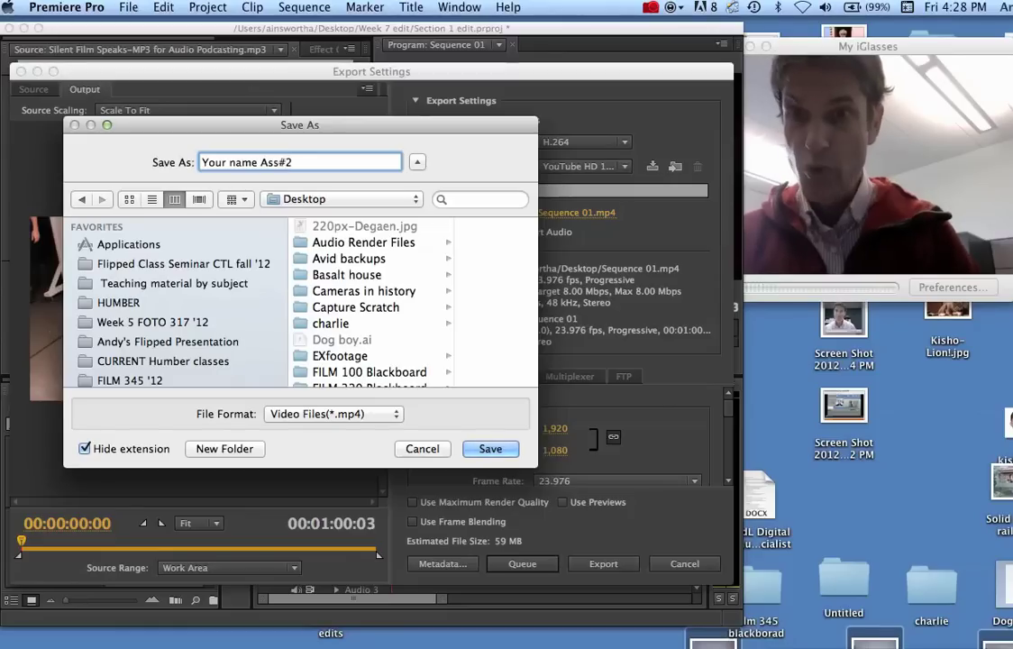
{"action": "scroll", "coordinate": [202, 325], "scroll_direction": "down", "scroll_amount": 3}
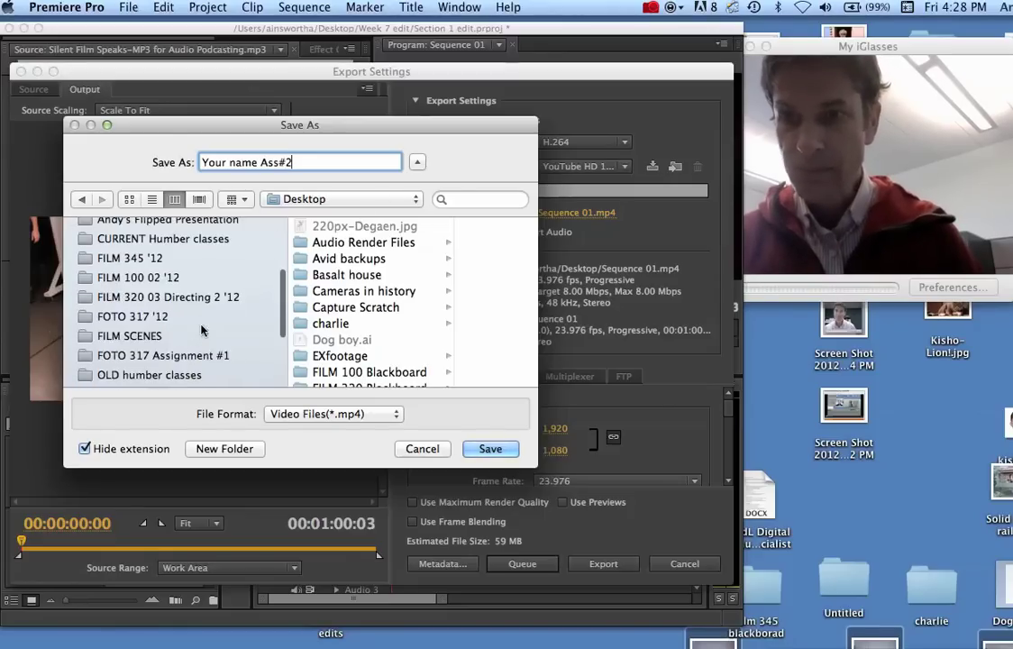
{"action": "left_click", "coordinate": [488, 449]}
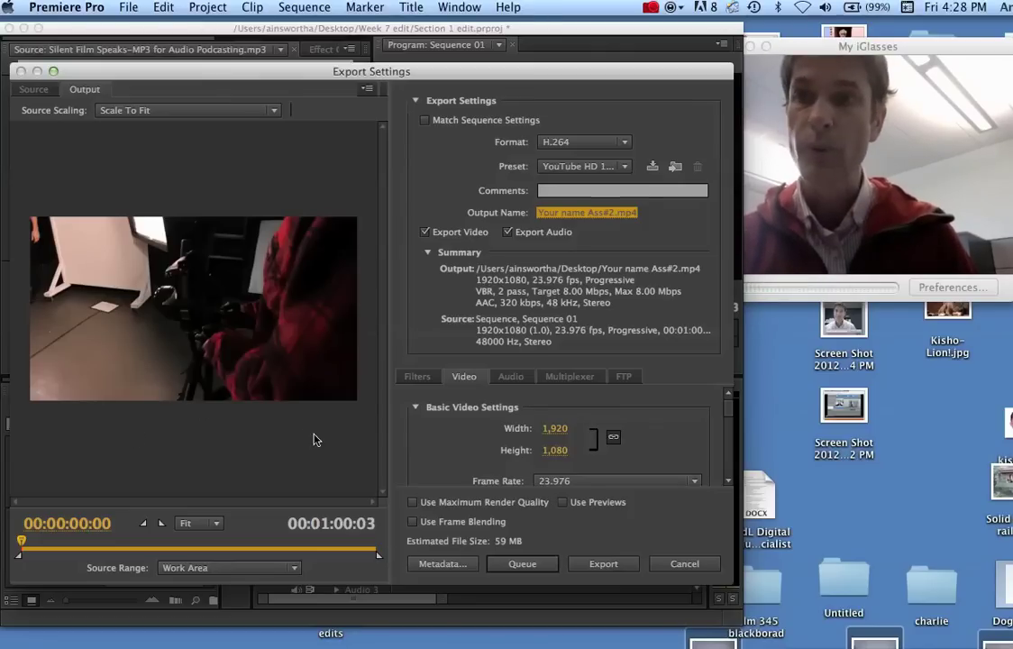
{"action": "left_click", "coordinate": [603, 564]}
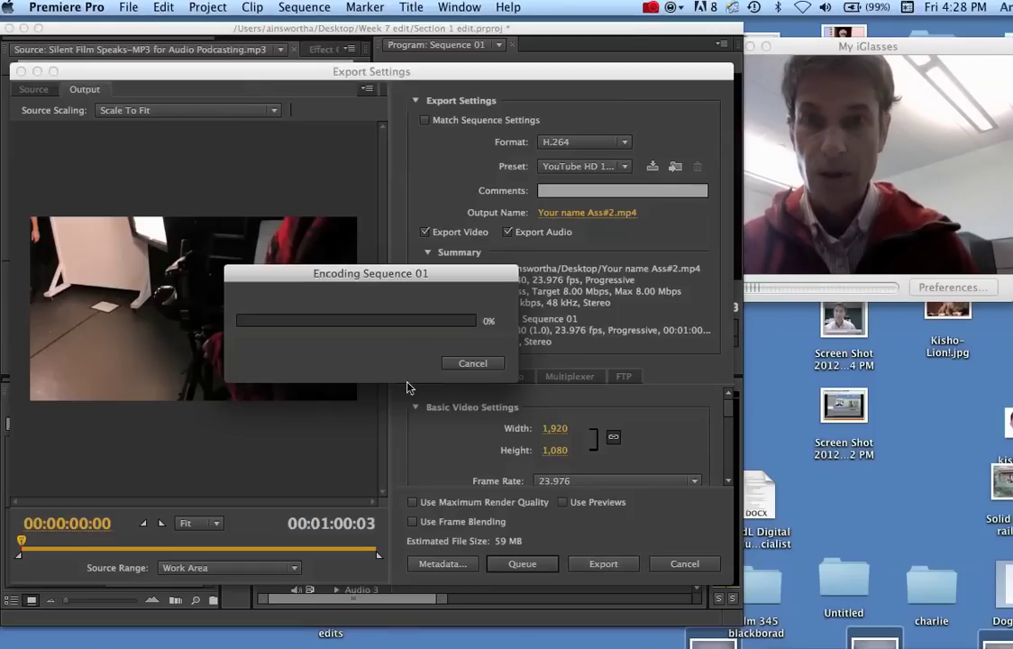
{"action": "left_click", "coordinate": [481, 365]}
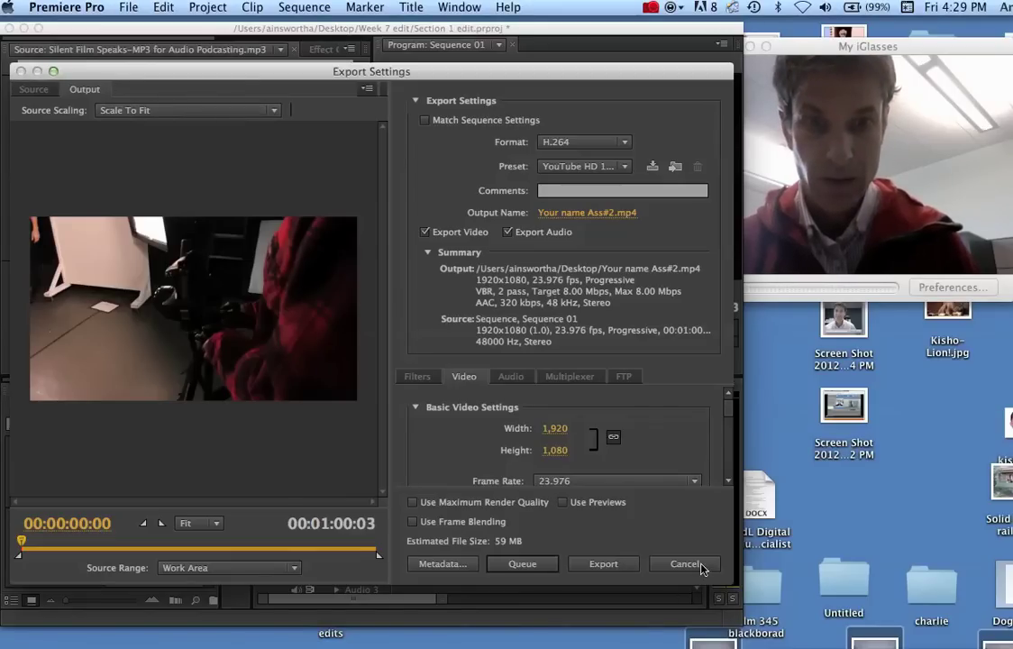
Step: Cancel Export Settings and lock the Video 1 track in Sequence 01
{"action": "left_click", "coordinate": [699, 566]}
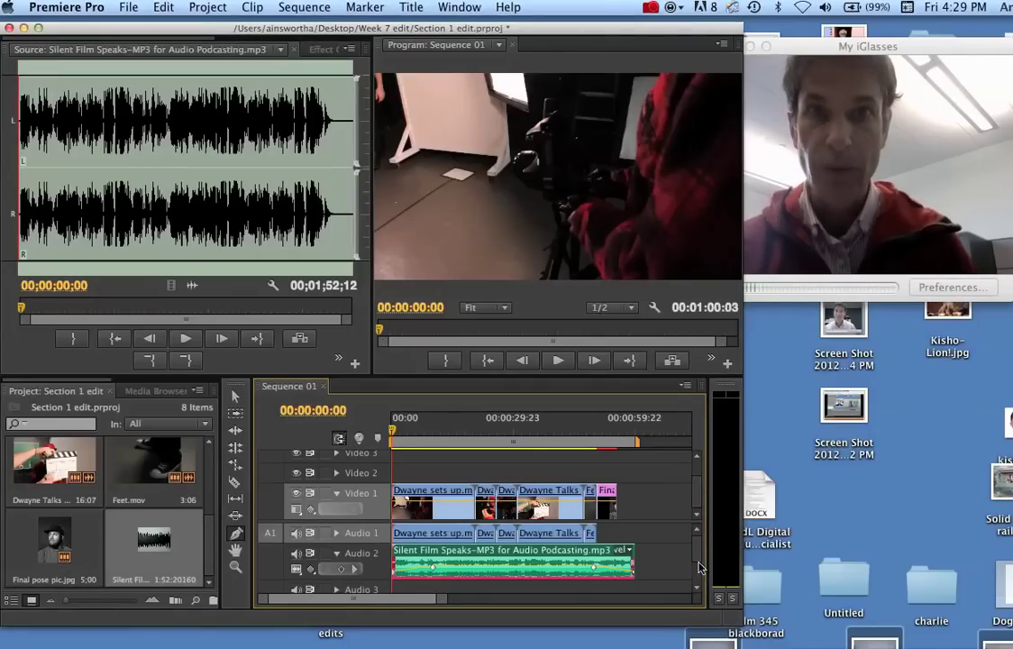
{"action": "left_click", "coordinate": [375, 509]}
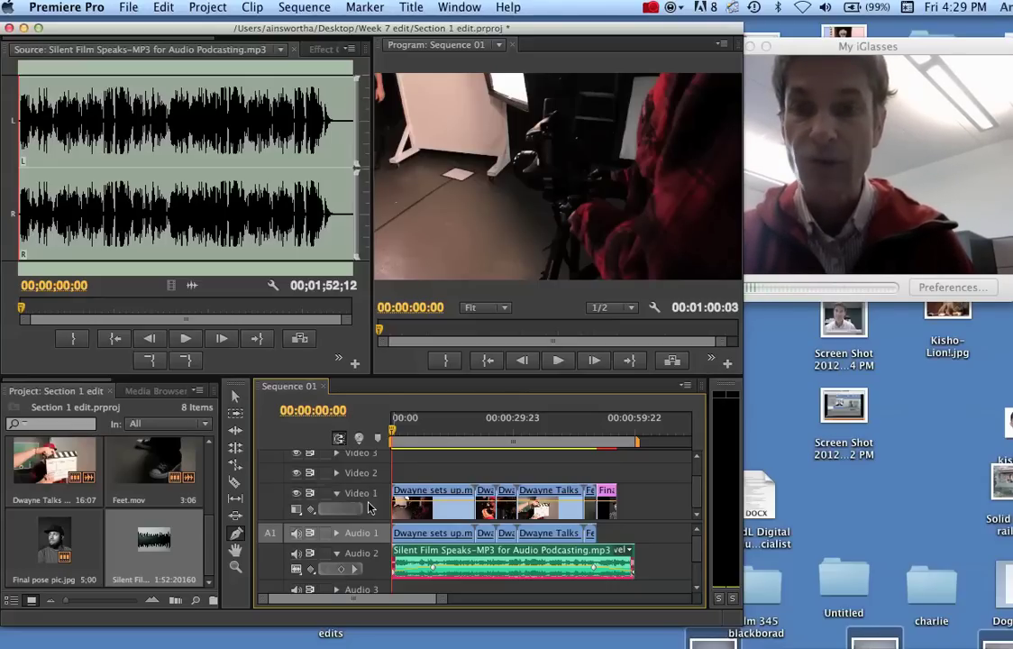
{"action": "left_click", "coordinate": [368, 509]}
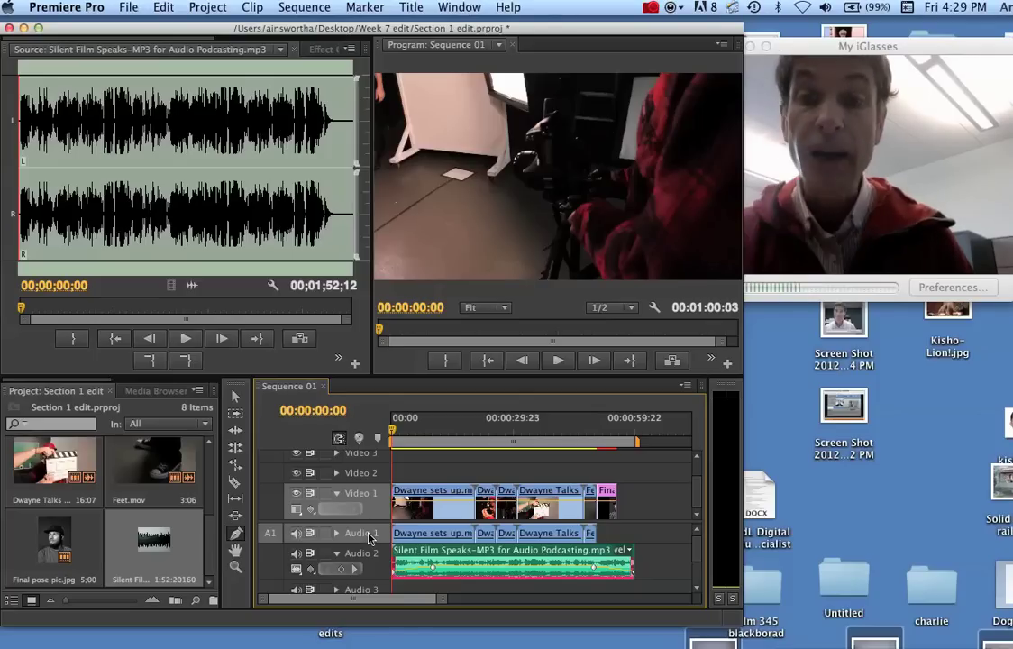
{"action": "left_click", "coordinate": [324, 493]}
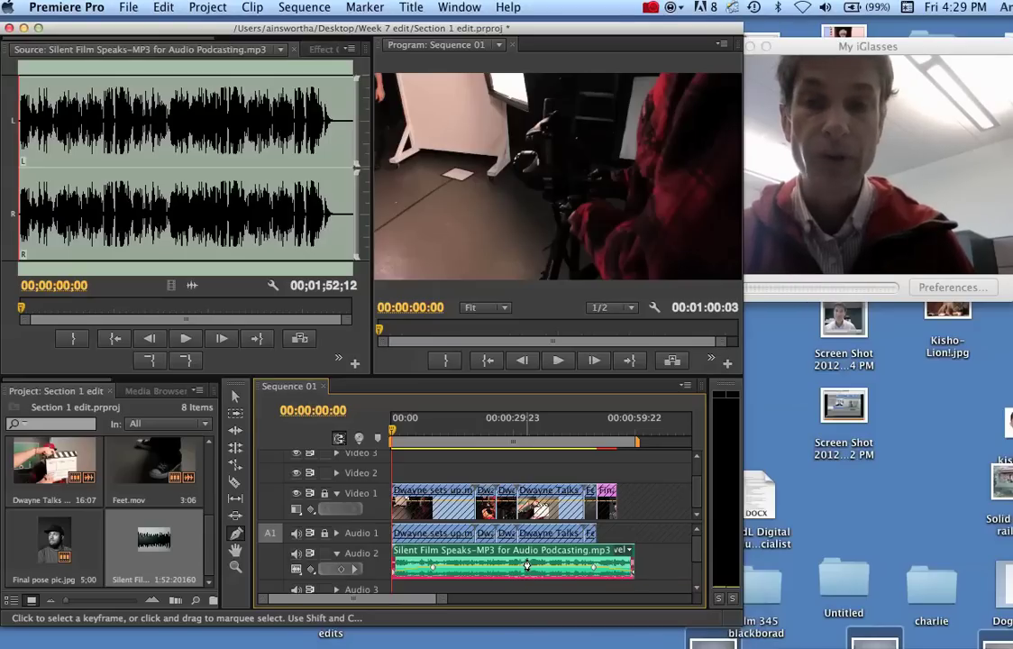
{"action": "left_click", "coordinate": [421, 7]}
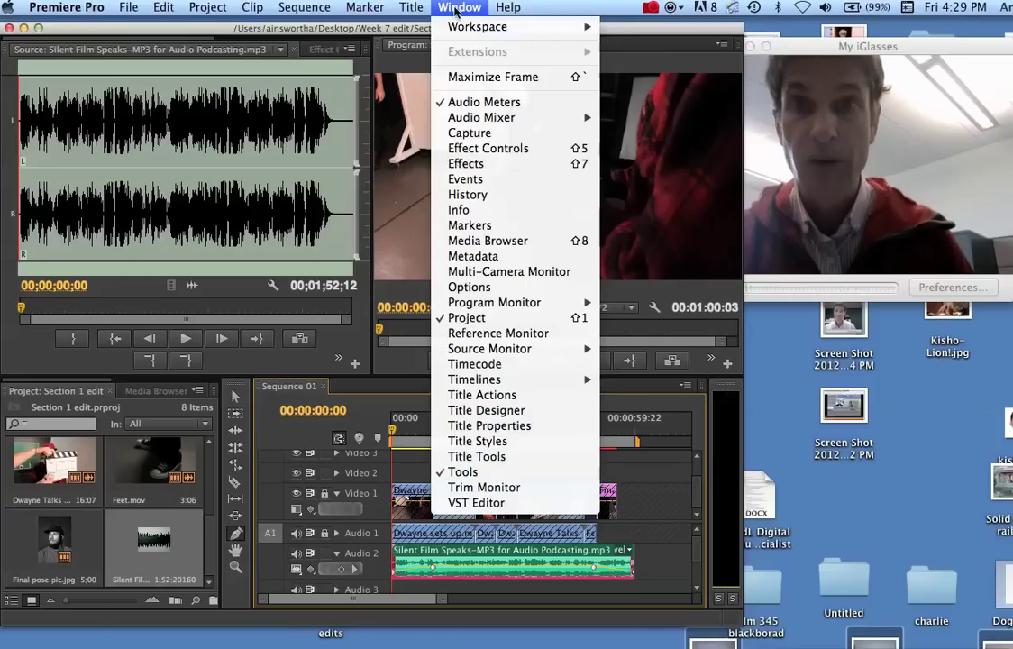
Step: Load Feet.mov as source, mark a 16-frame In/Out section from about 6:13, and unlock Video 1
{"action": "key", "text": "Escape"}
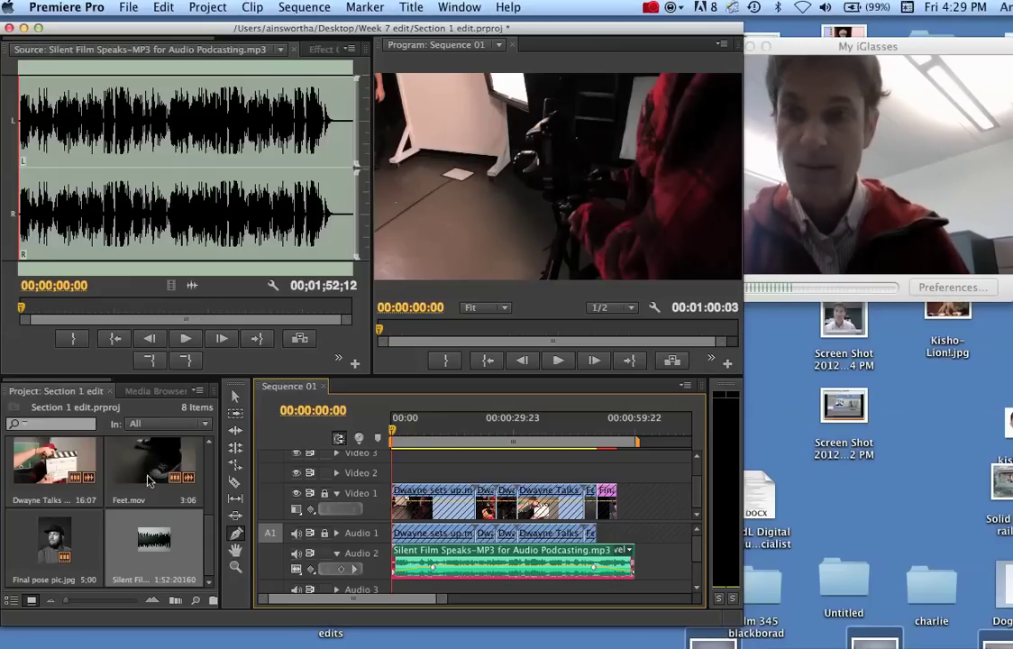
{"action": "double_click", "coordinate": [151, 451]}
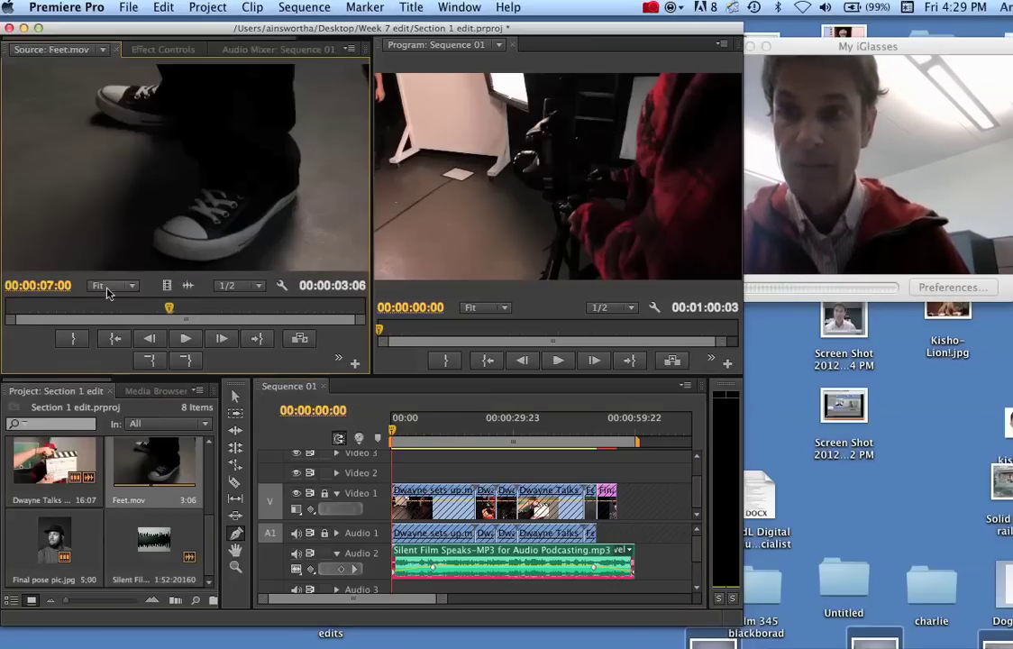
{"action": "left_click", "coordinate": [115, 308]}
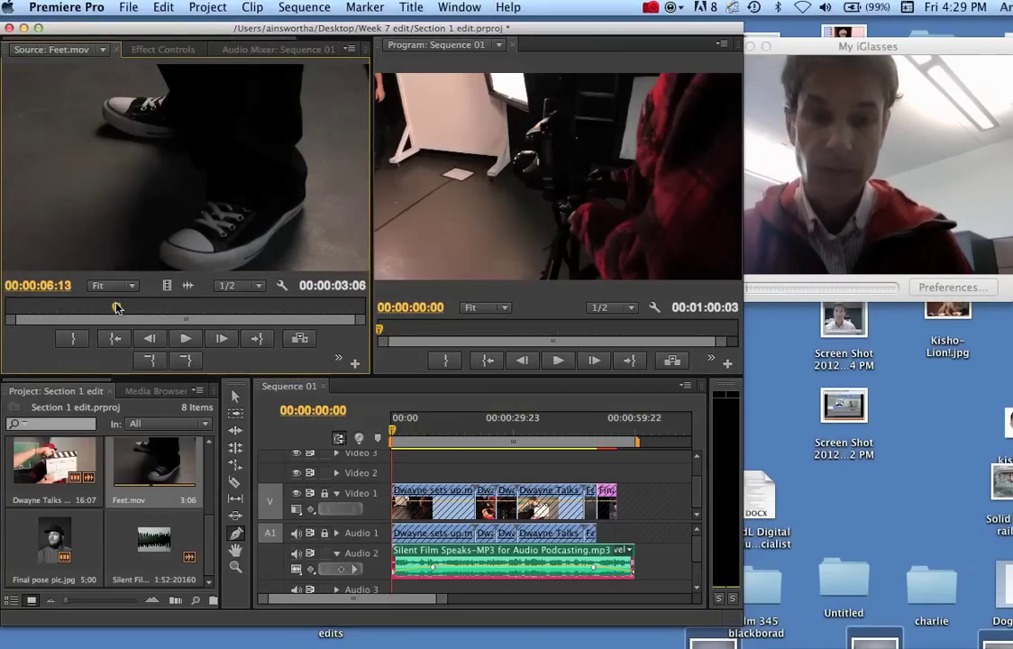
{"action": "key", "text": "i"}
{"action": "key", "text": "space"}
{"action": "key", "text": "space"}
{"action": "key", "text": "o"}
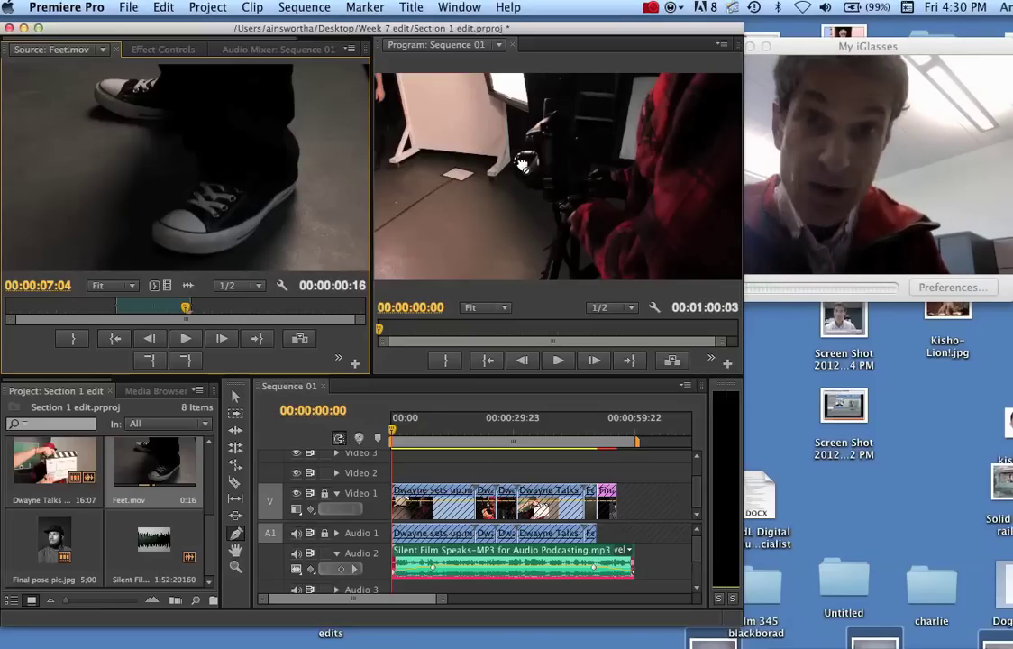
{"action": "left_click", "coordinate": [325, 493]}
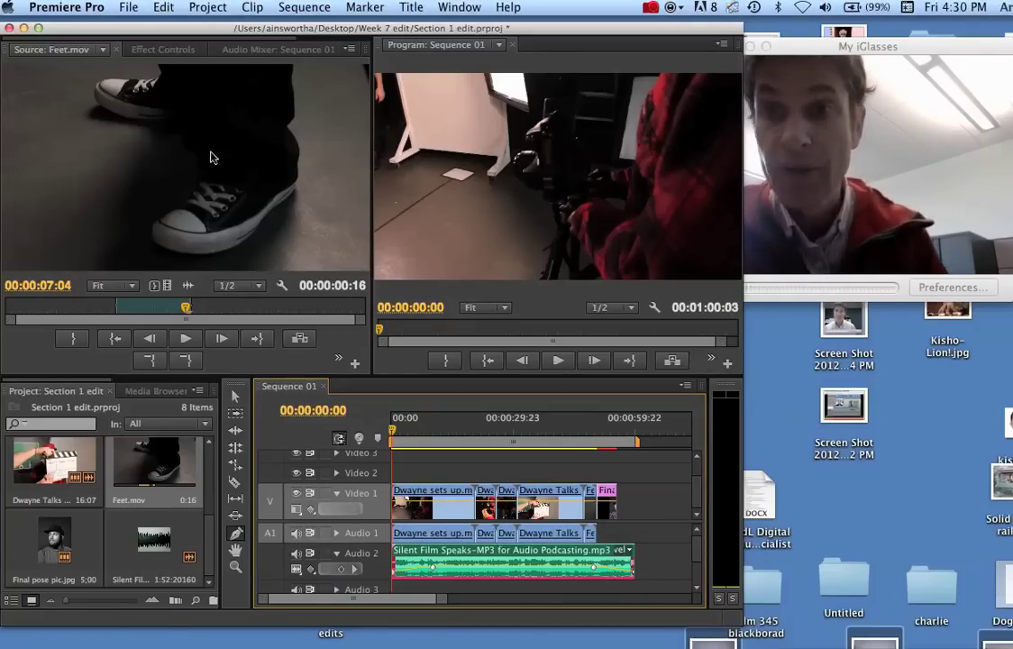
{"action": "left_click_drag", "start_coordinate": [198, 148], "coordinate": [550, 165]}
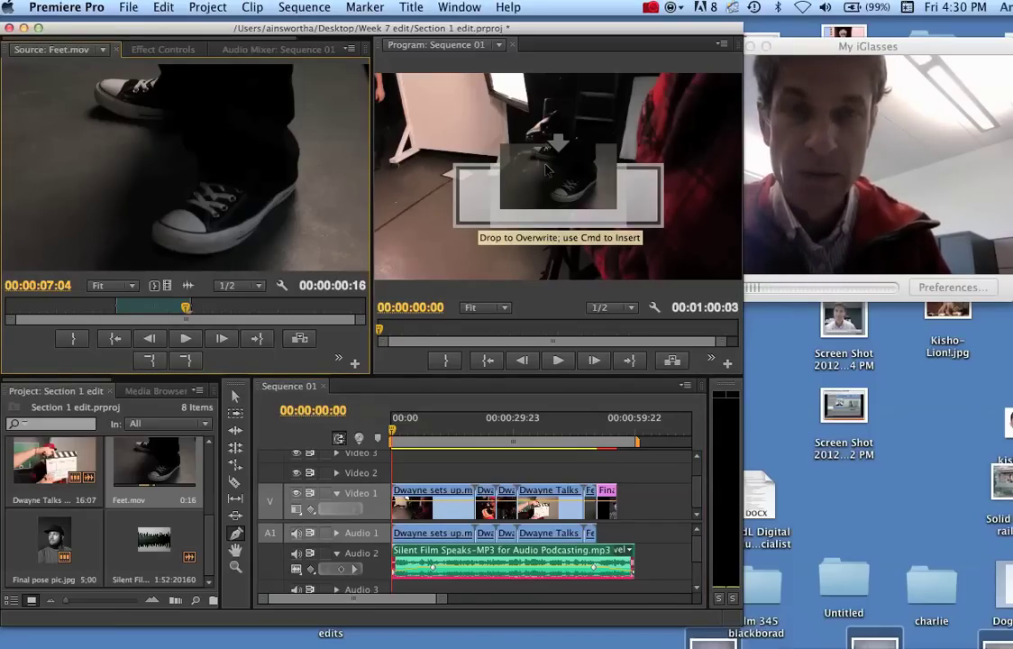
{"action": "left_click_drag", "start_coordinate": [548, 170], "coordinate": [316, 142]}
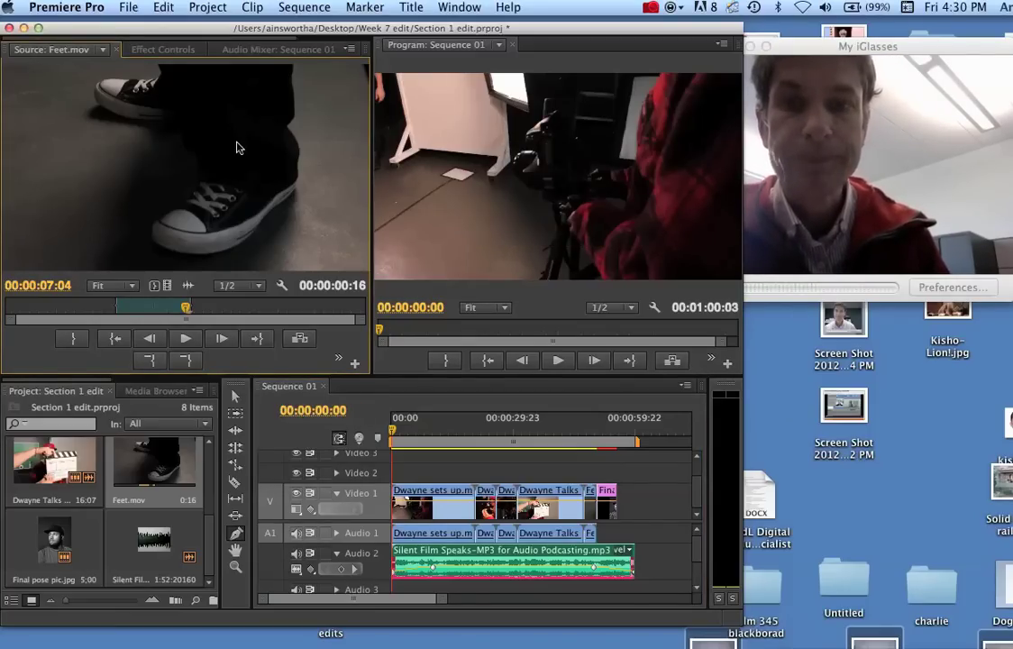